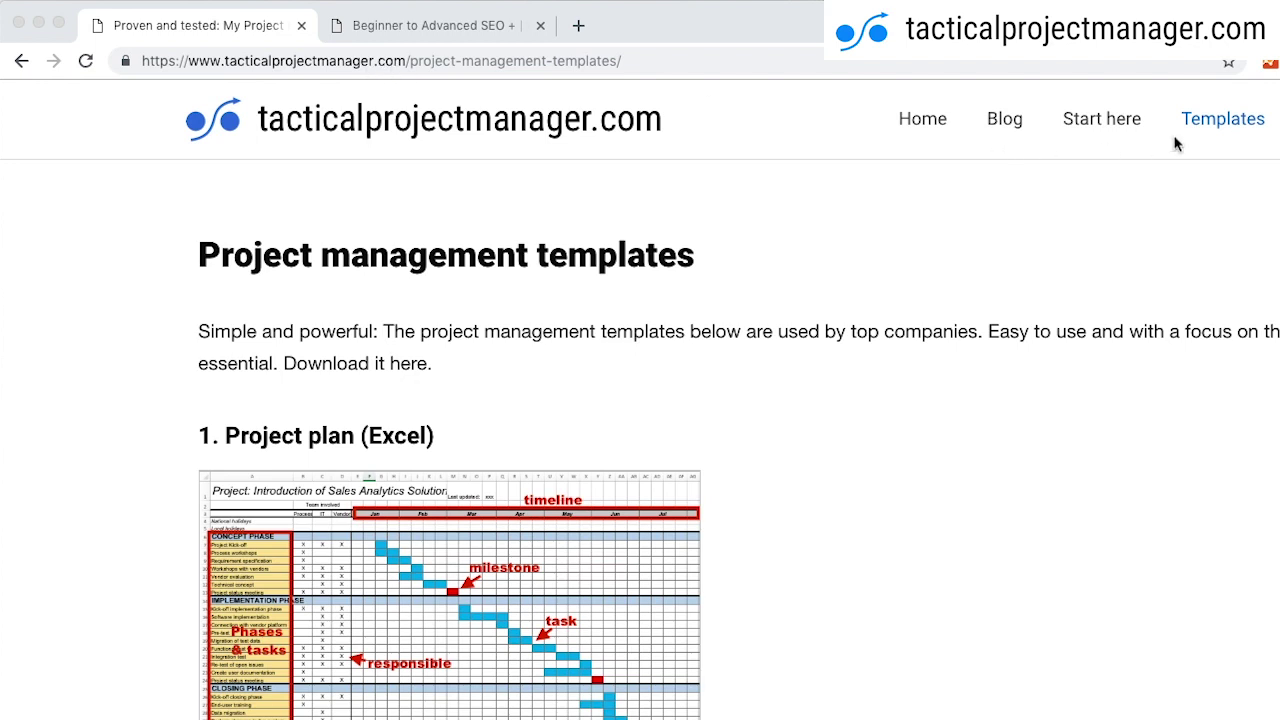
# Reload the project management templates page and bring the '2. To-do list (Excel)' section into view
pyautogui.click(1224, 119)
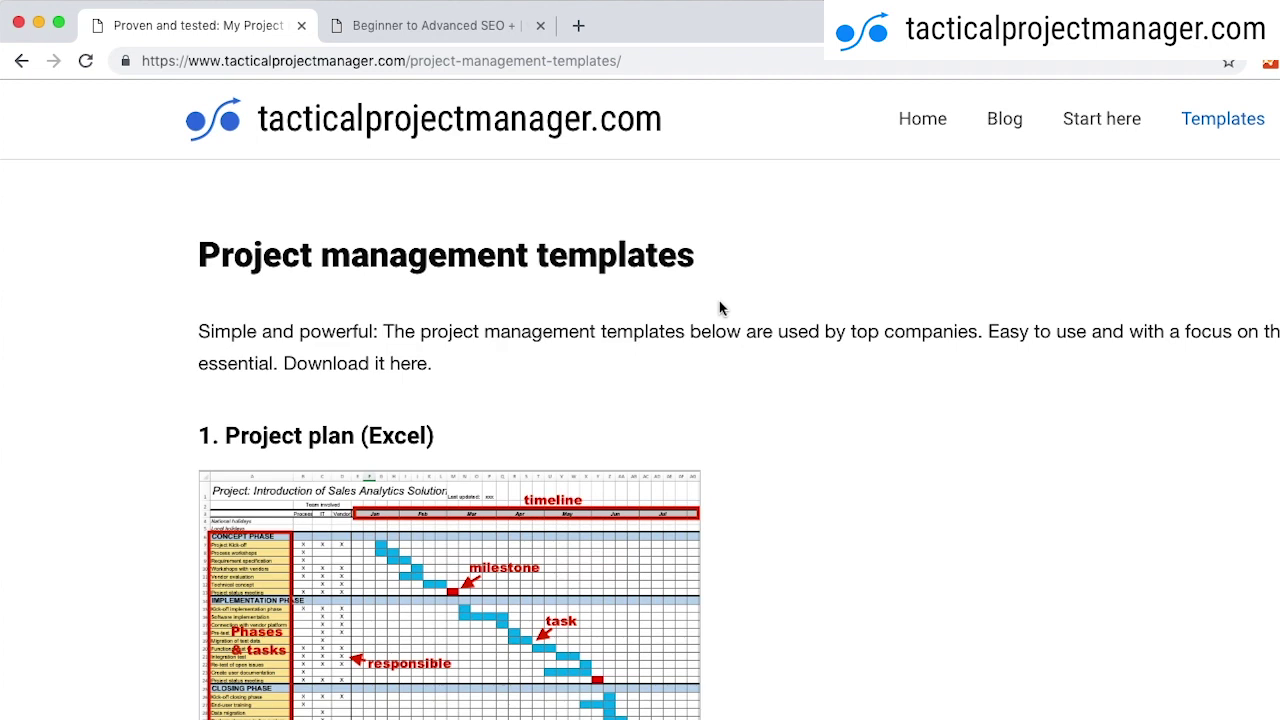
pyautogui.scroll(-10, 722, 308)
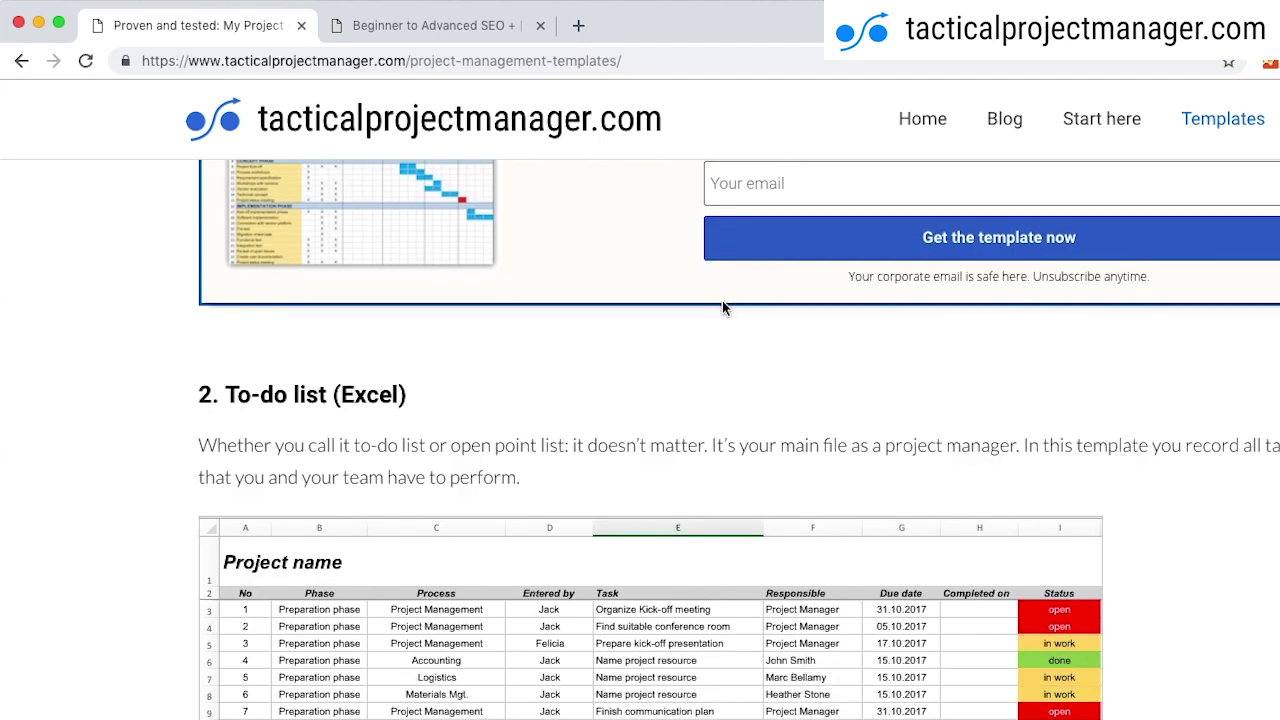
pyautogui.moveTo(198, 394); pyautogui.dragTo(415, 387)
pyautogui.click(415, 387)
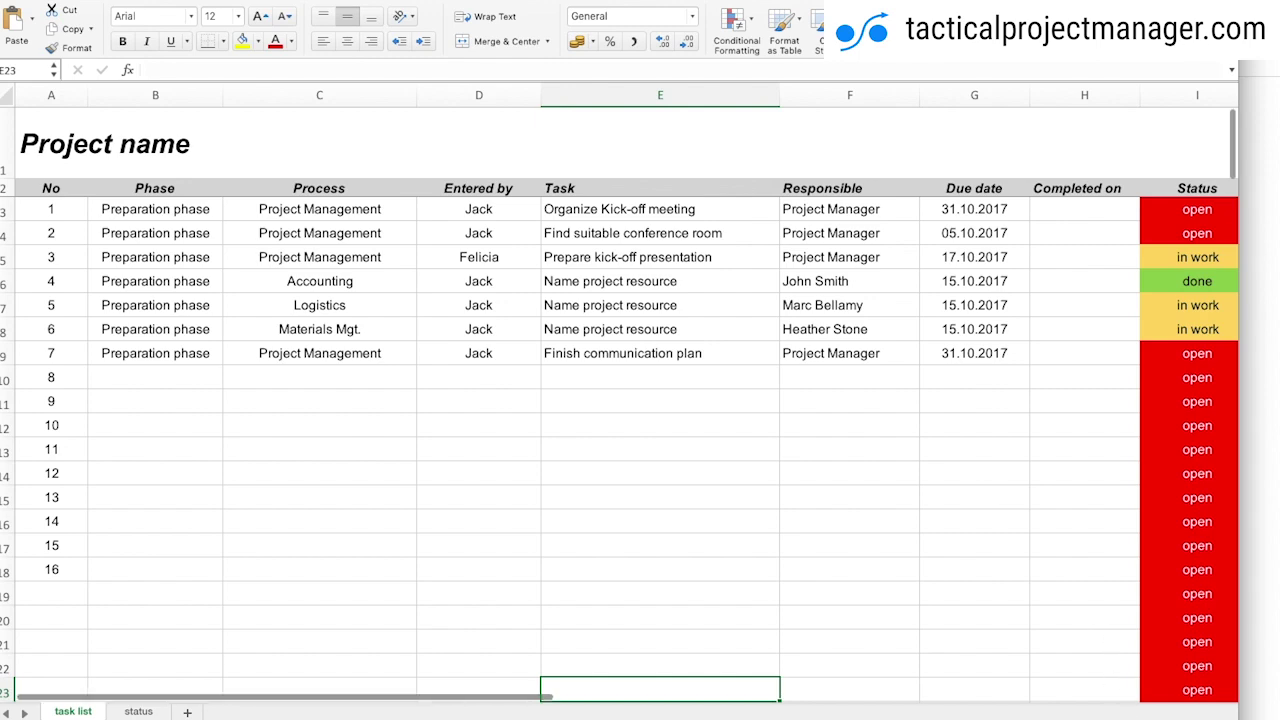
# Replace 'Project name' in cell A1 with the title 'Software Update Project'
pyautogui.scroll(-3, 700, 473)
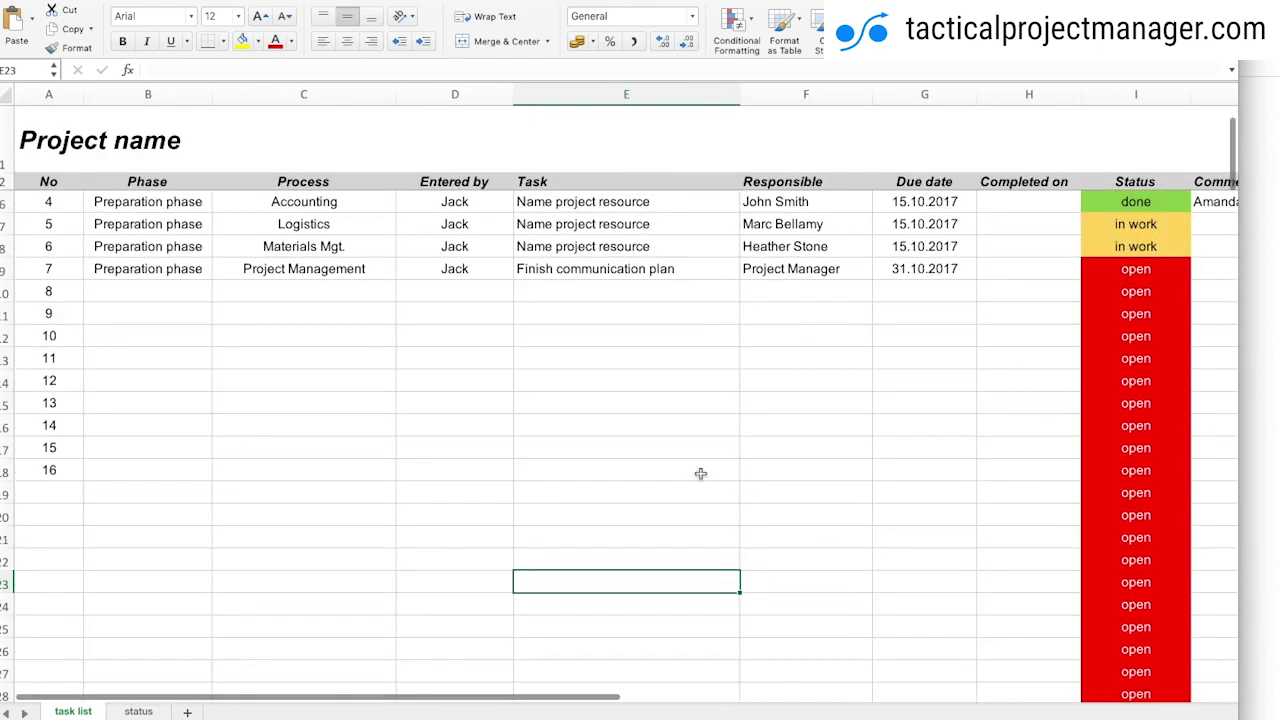
pyautogui.scroll(3, 700, 473)
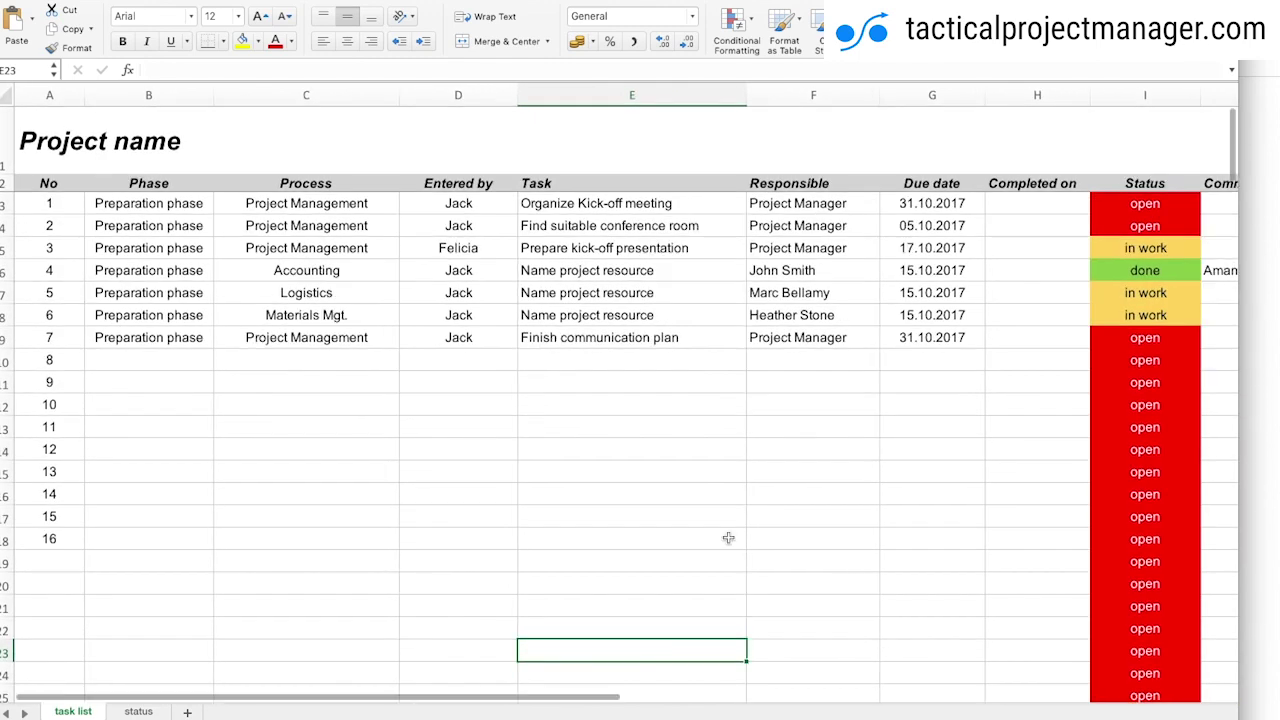
pyautogui.click(75, 141)
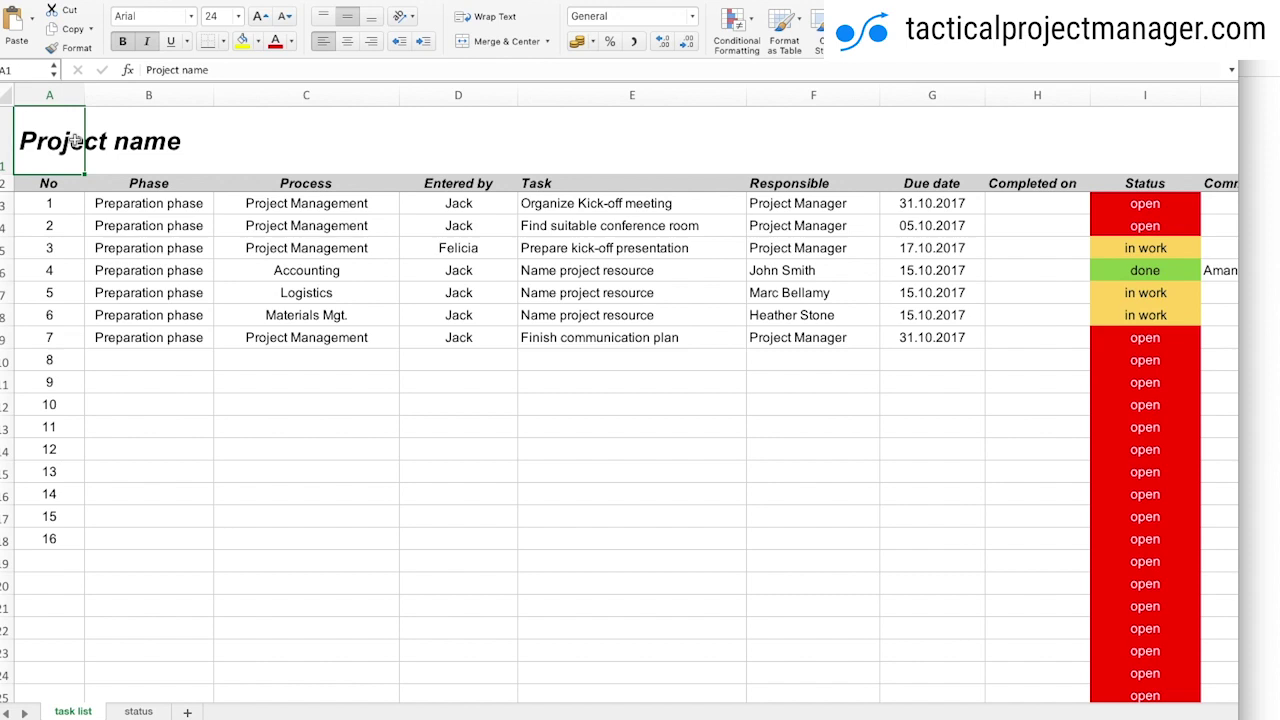
pyautogui.write('Software Upda')
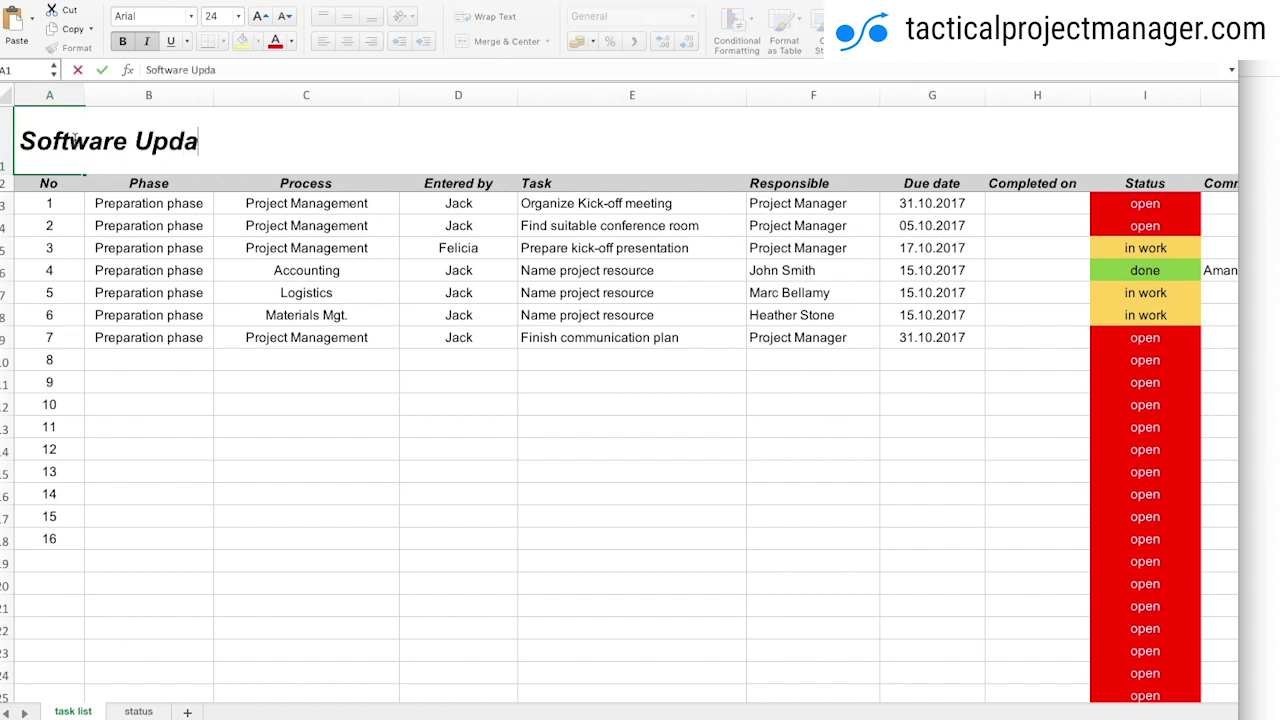
pyautogui.write('te Project')
pyautogui.press('Return')
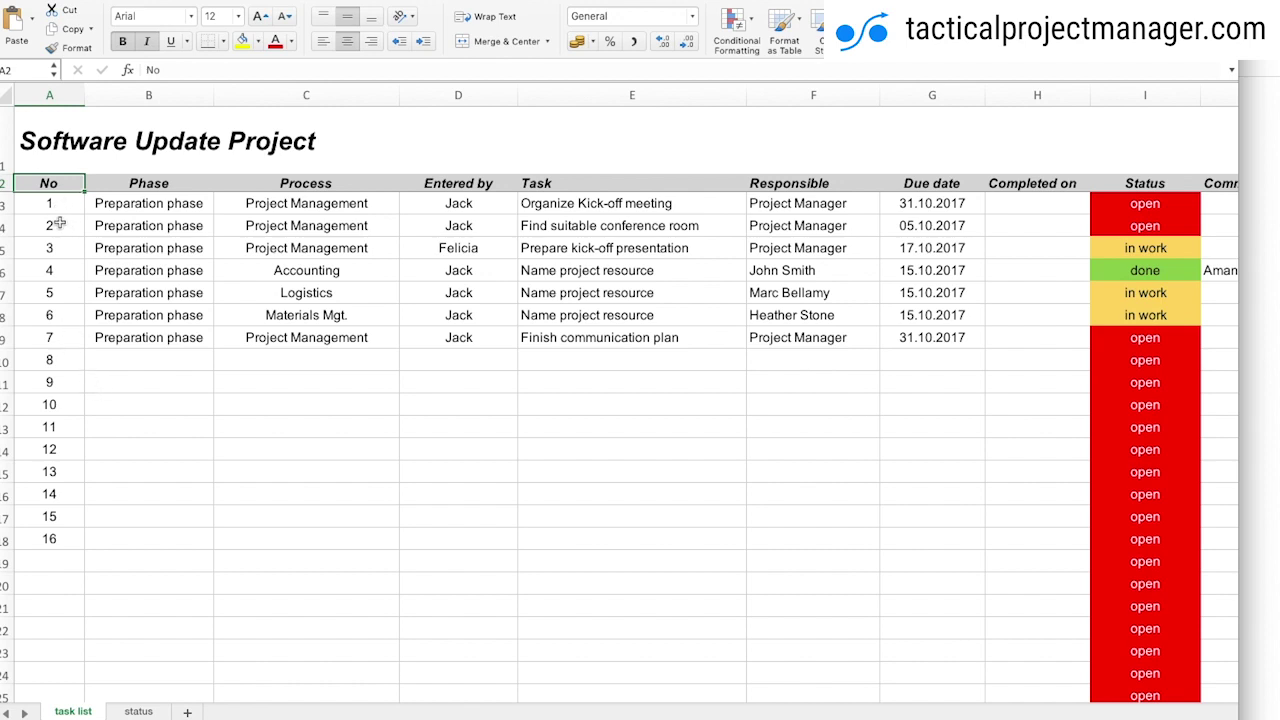
pyautogui.moveTo(58, 206); pyautogui.dragTo(63, 345)
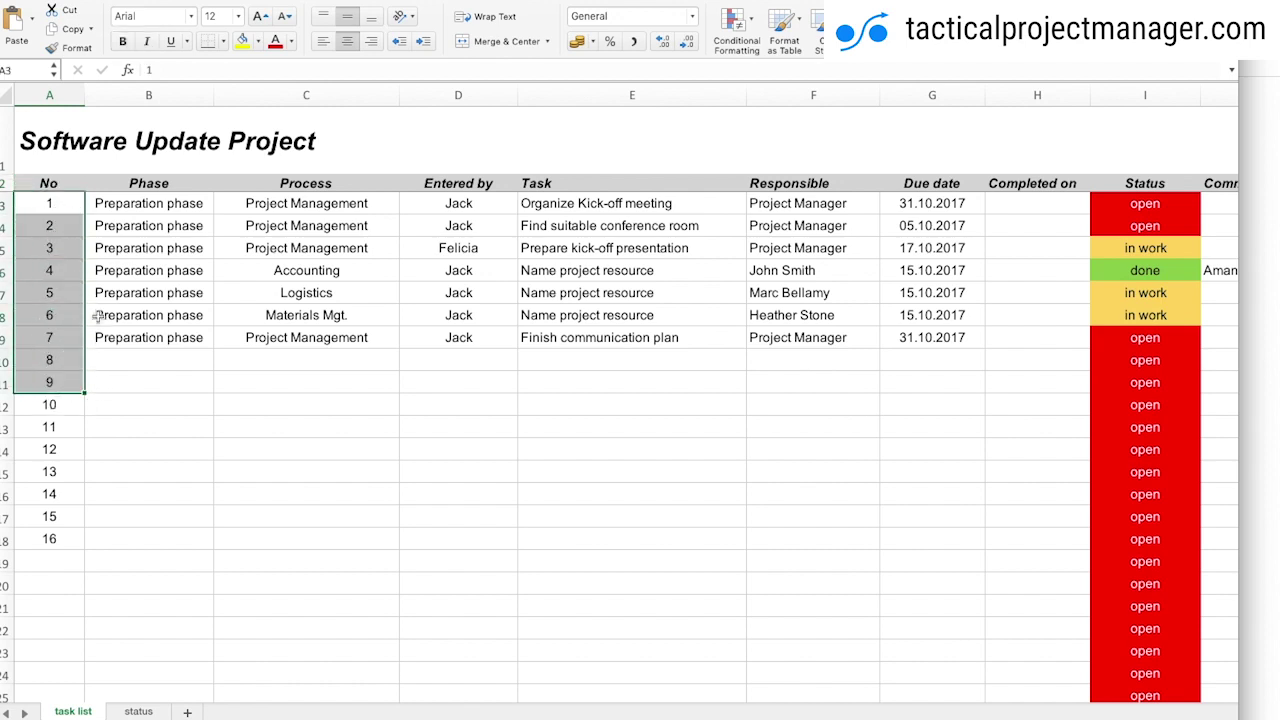
pyautogui.click(74, 270)
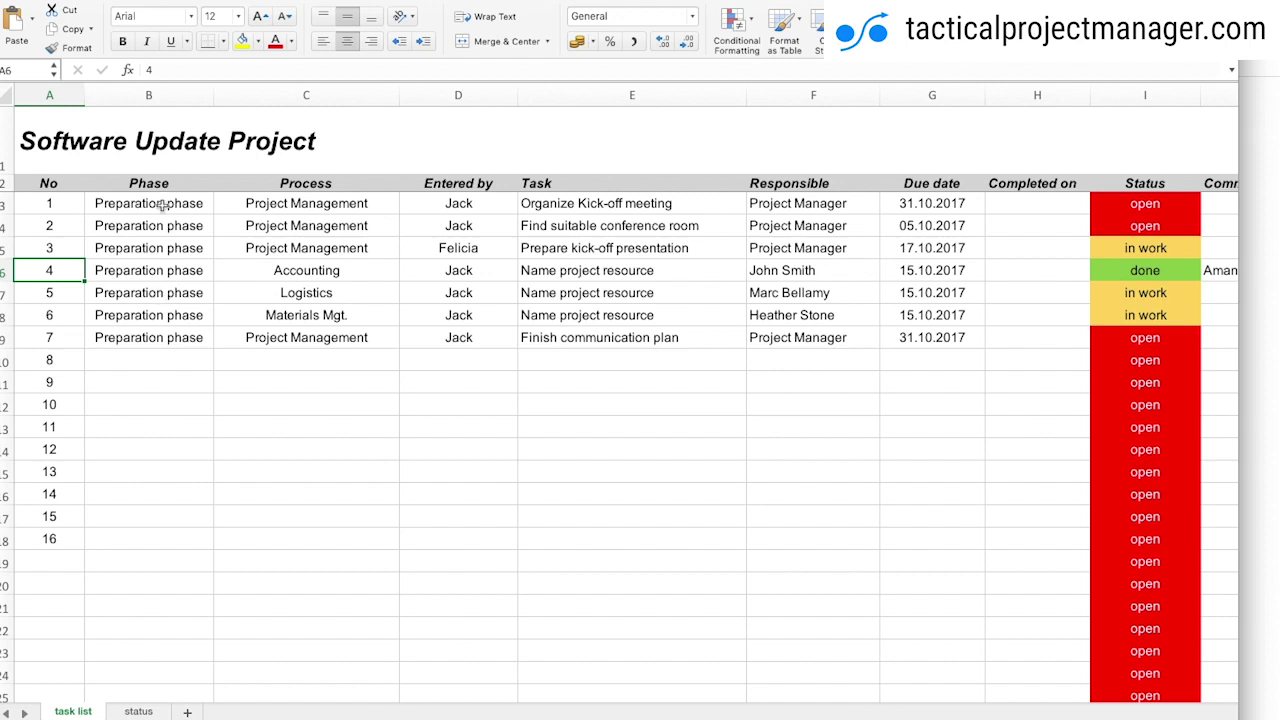
pyautogui.click(153, 97)
pyautogui.moveTo(150, 185); pyautogui.dragTo(149, 334)
pyautogui.moveTo(149, 268); pyautogui.dragTo(155, 272)
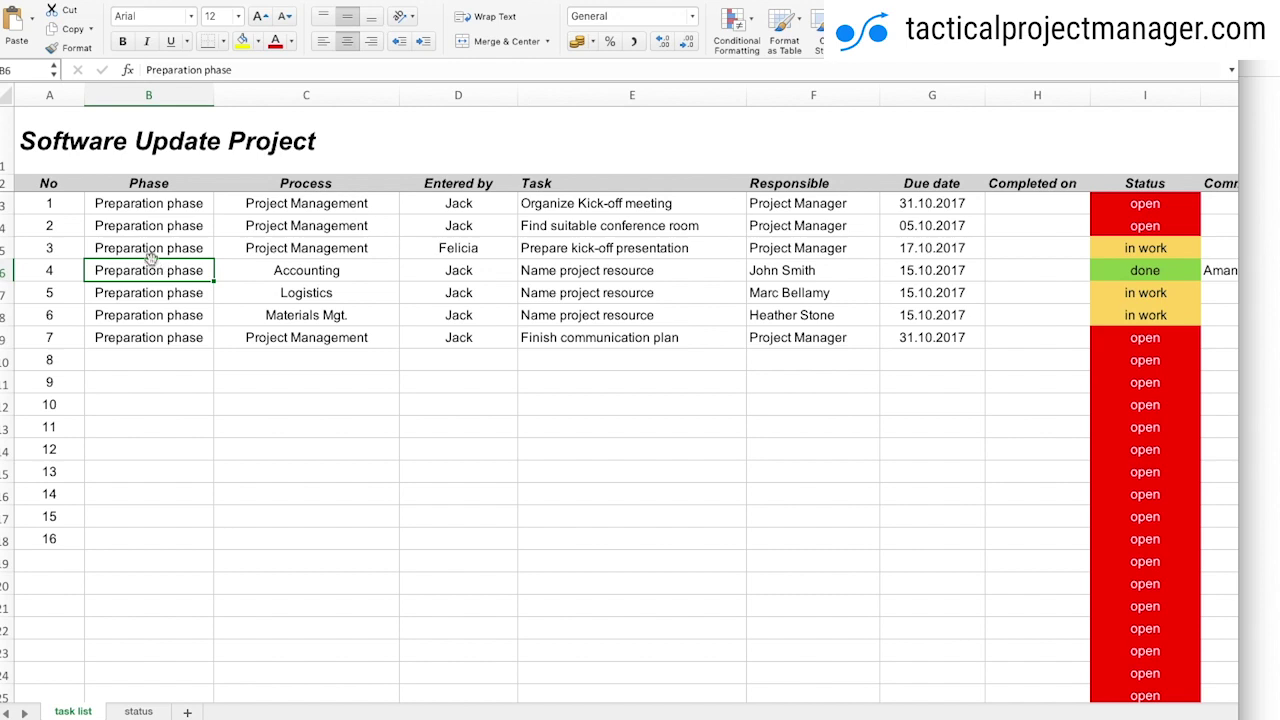
pyautogui.moveTo(178, 203); pyautogui.dragTo(167, 340)
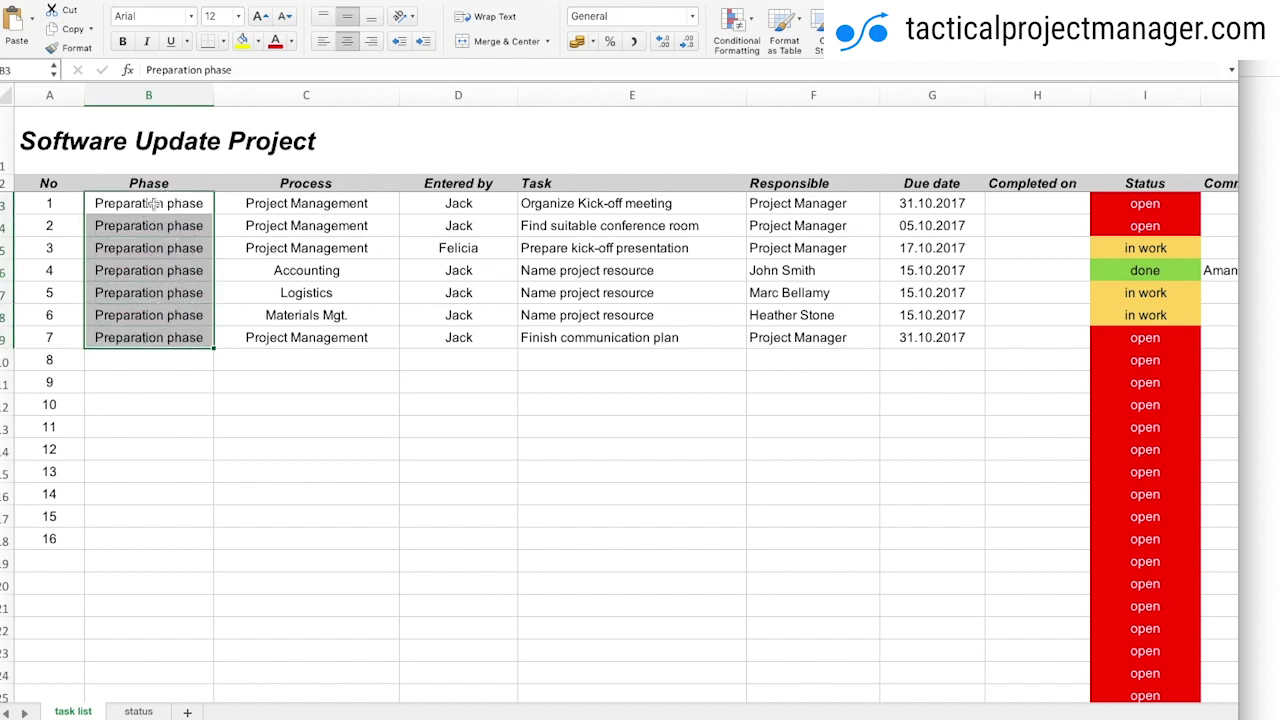
pyautogui.click(127, 230)
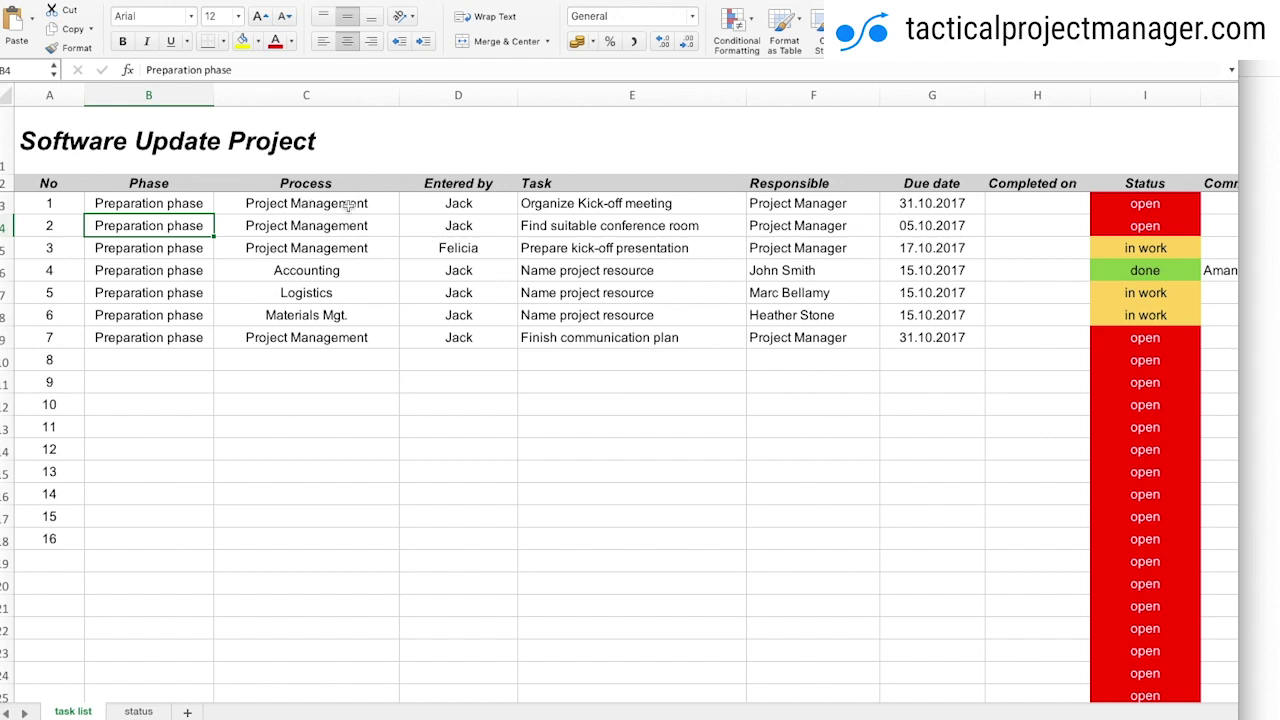
pyautogui.moveTo(348, 203); pyautogui.dragTo(338, 255)
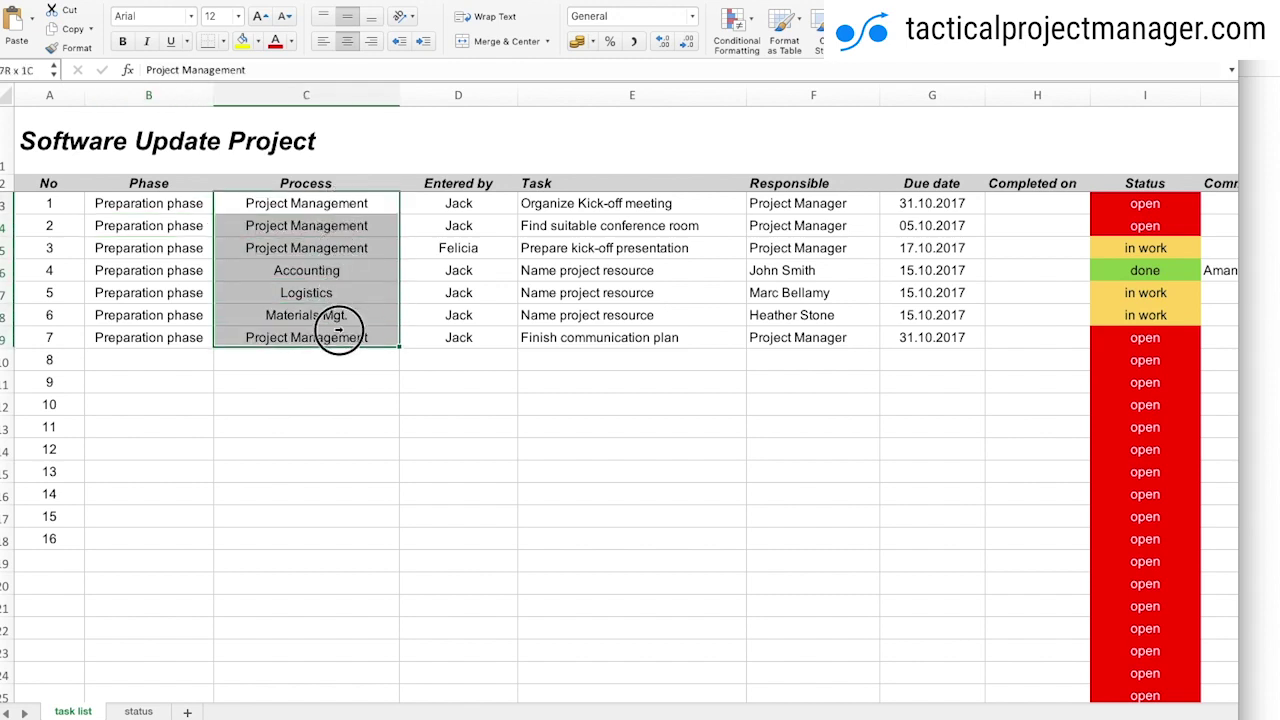
pyautogui.click(340, 337)
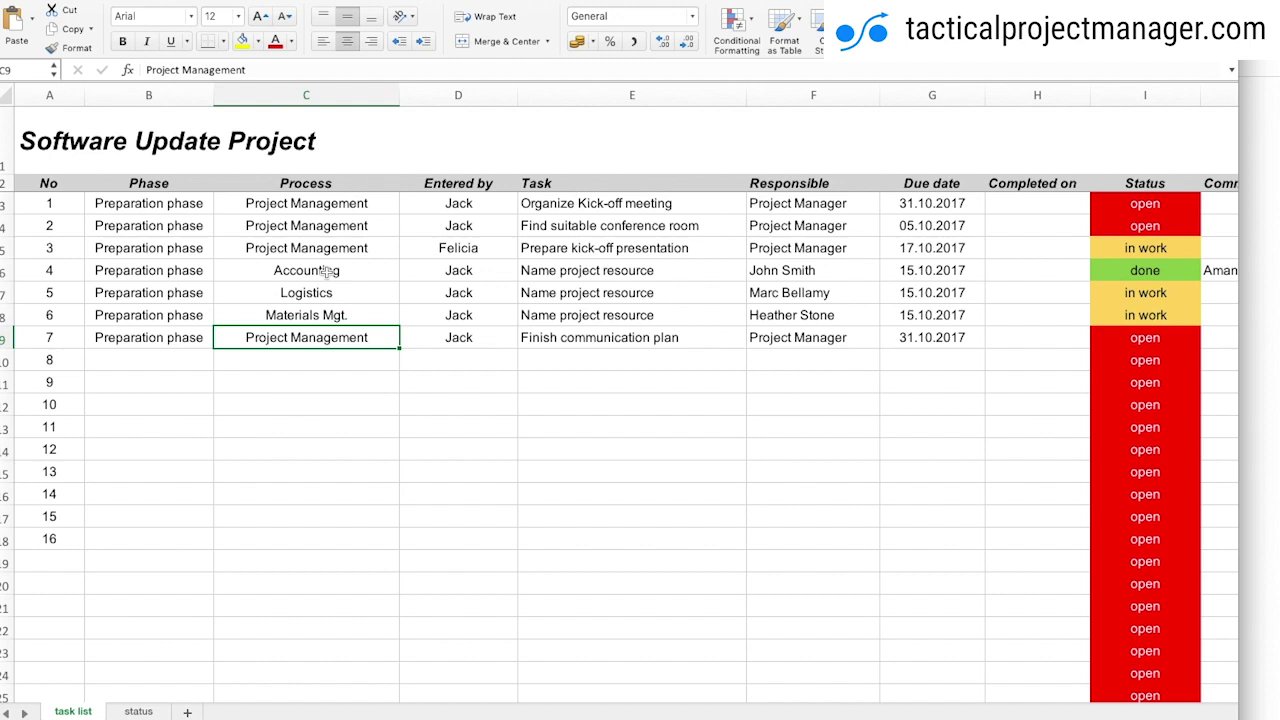
pyautogui.click(330, 270)
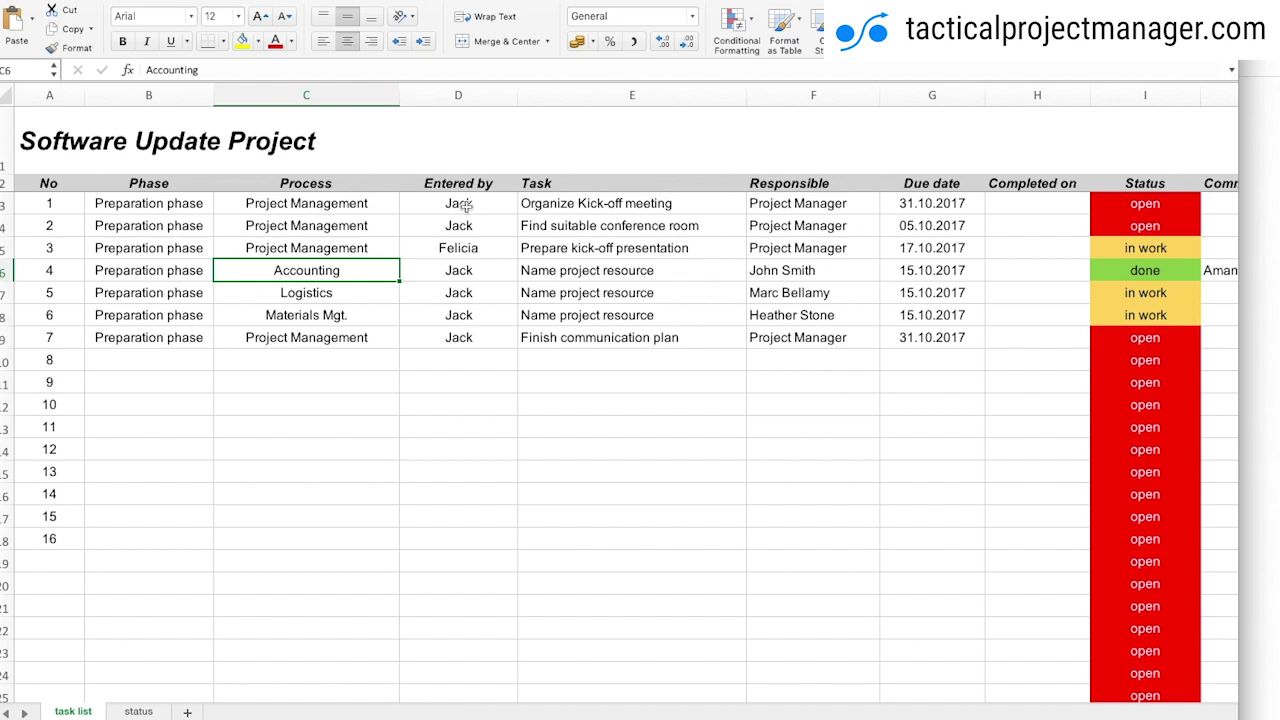
pyautogui.click(473, 225)
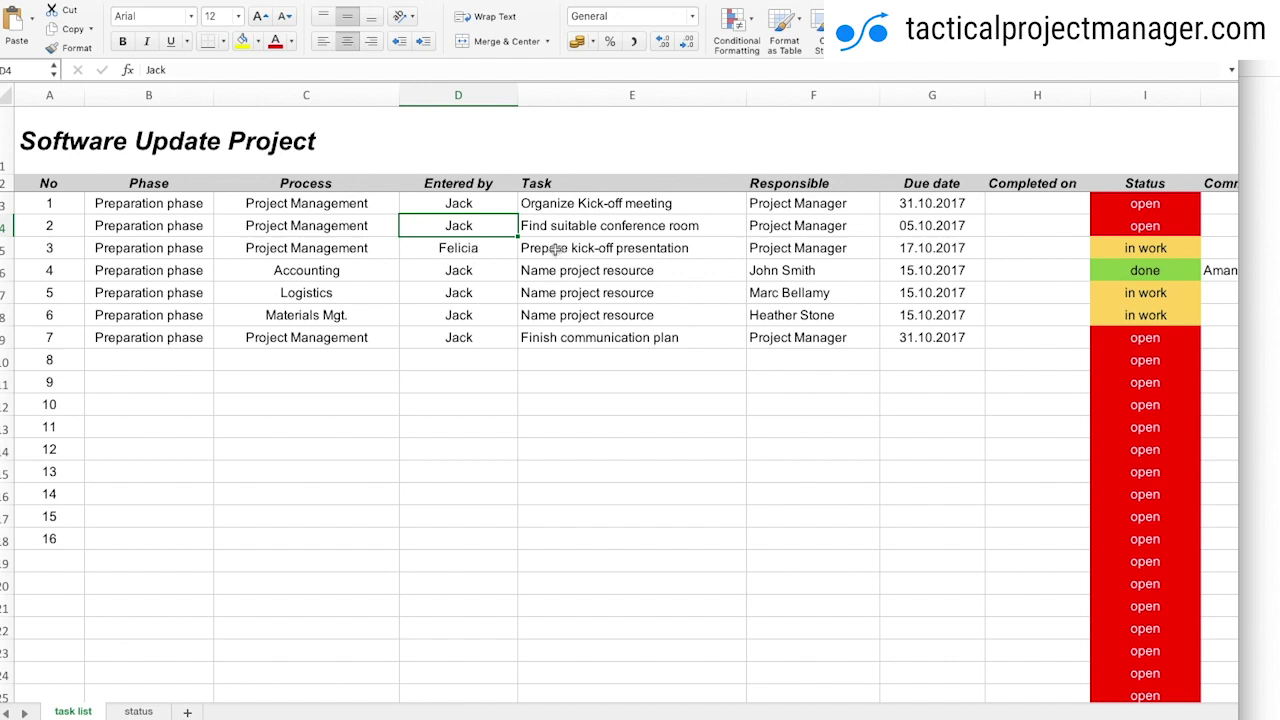
pyautogui.click(790, 250)
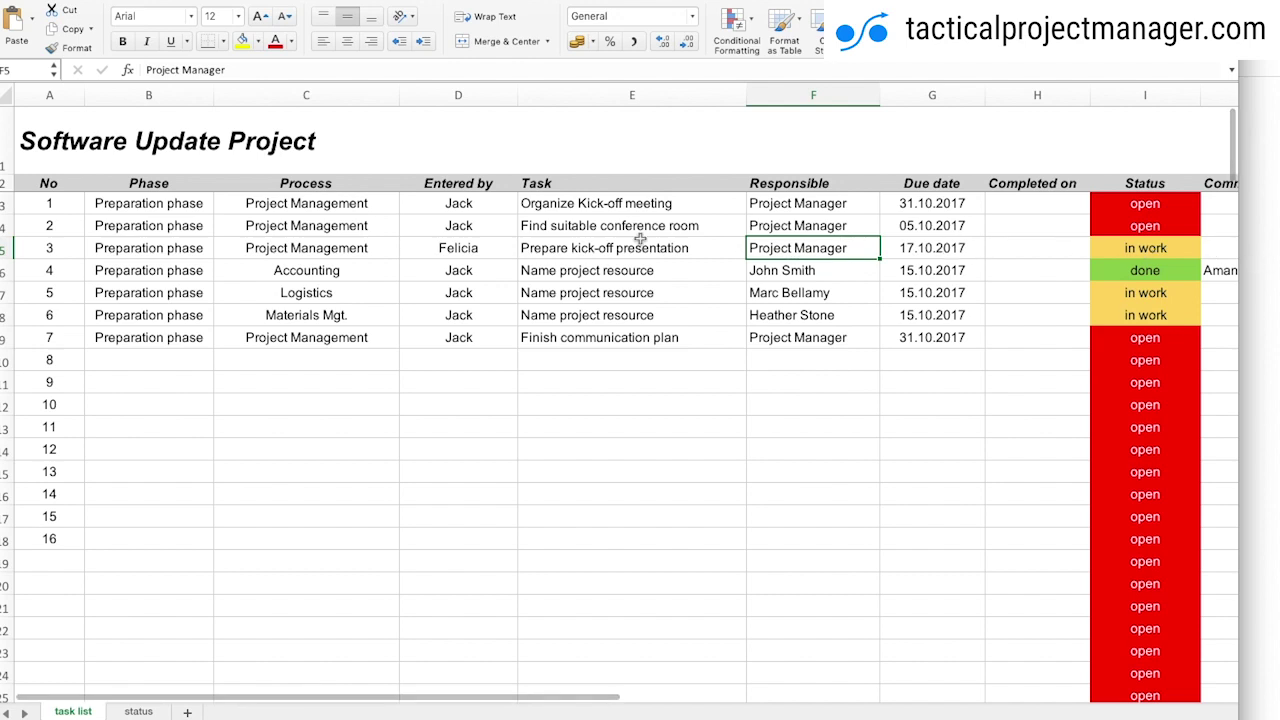
pyautogui.click(694, 248)
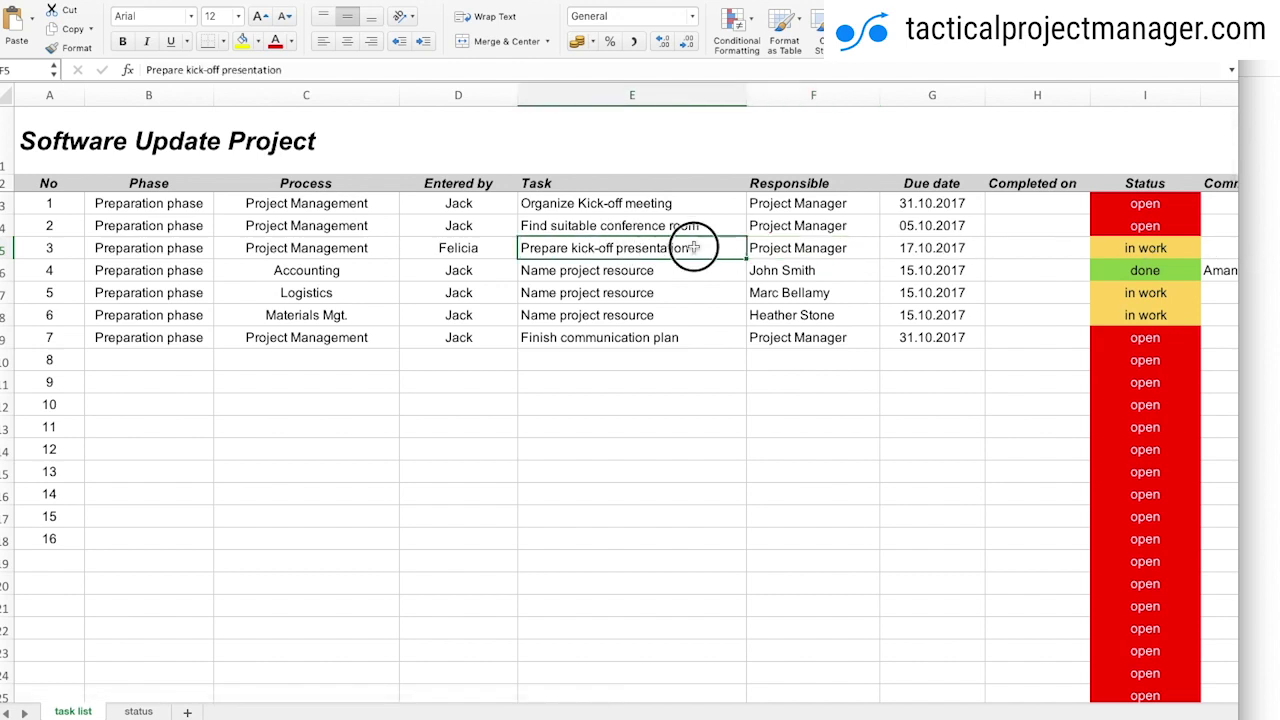
pyautogui.click(483, 248)
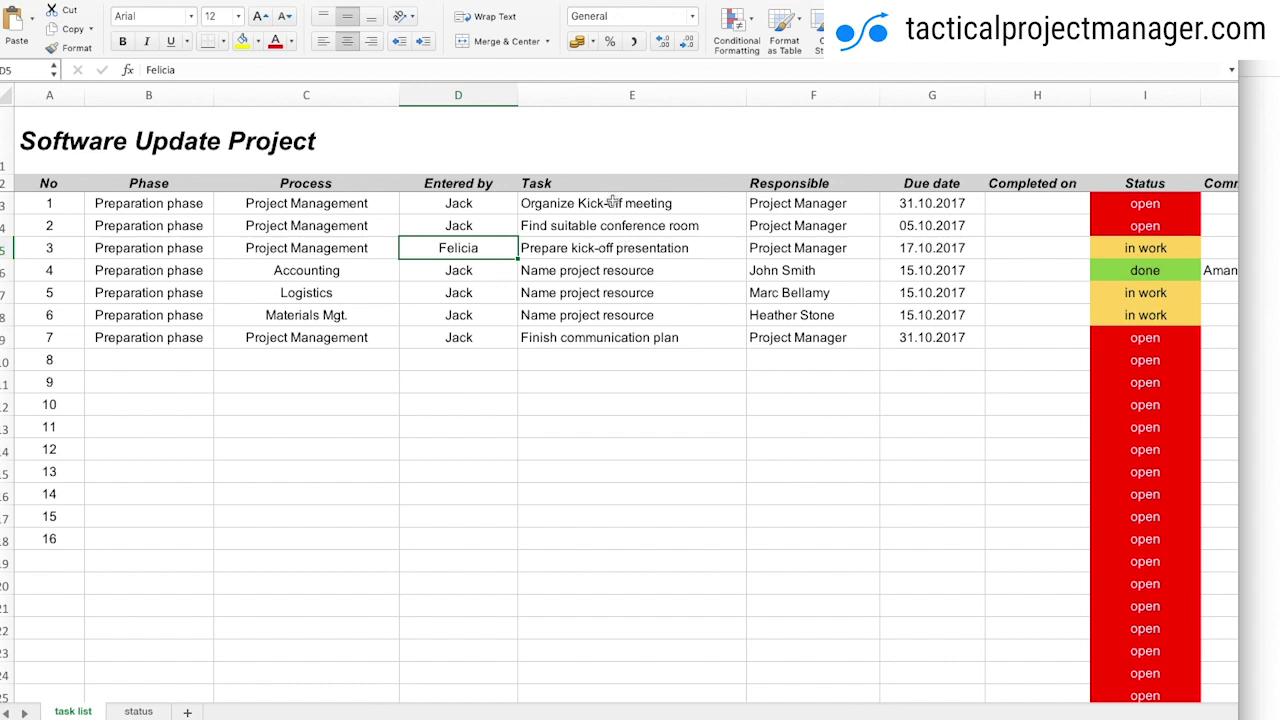
pyautogui.moveTo(612, 202); pyautogui.dragTo(606, 337)
pyautogui.click(628, 245)
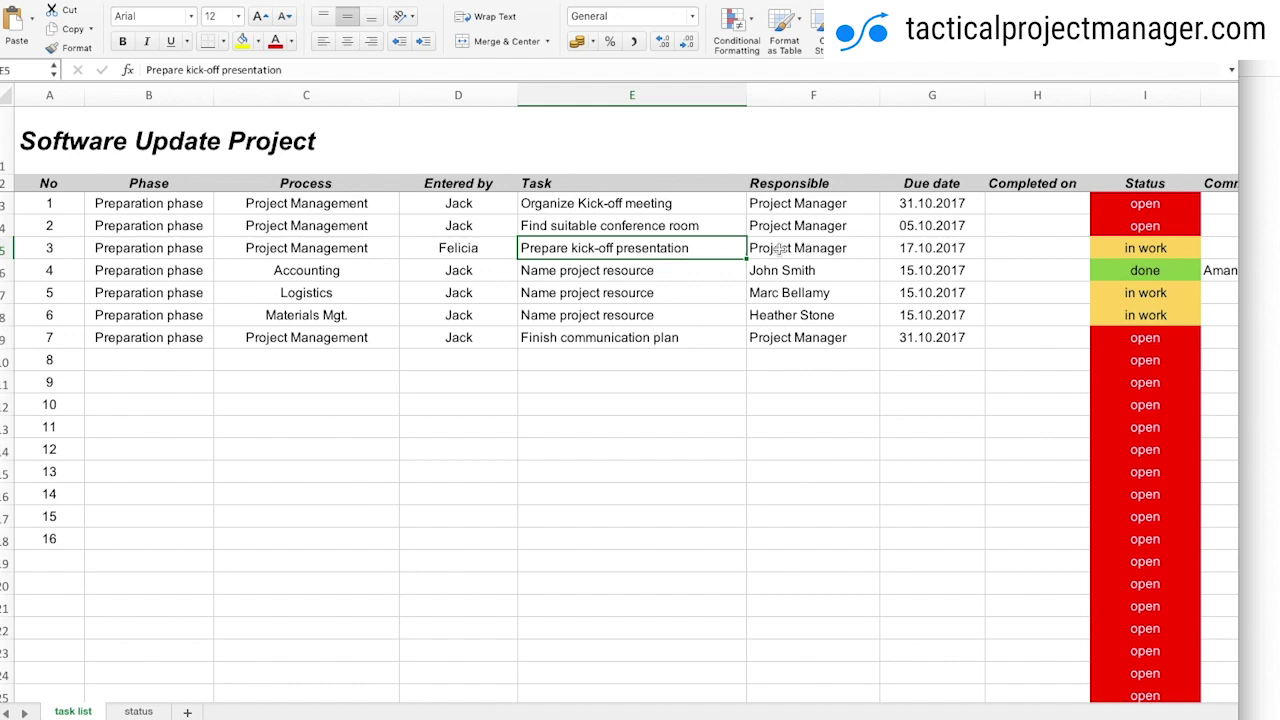
pyautogui.click(788, 252)
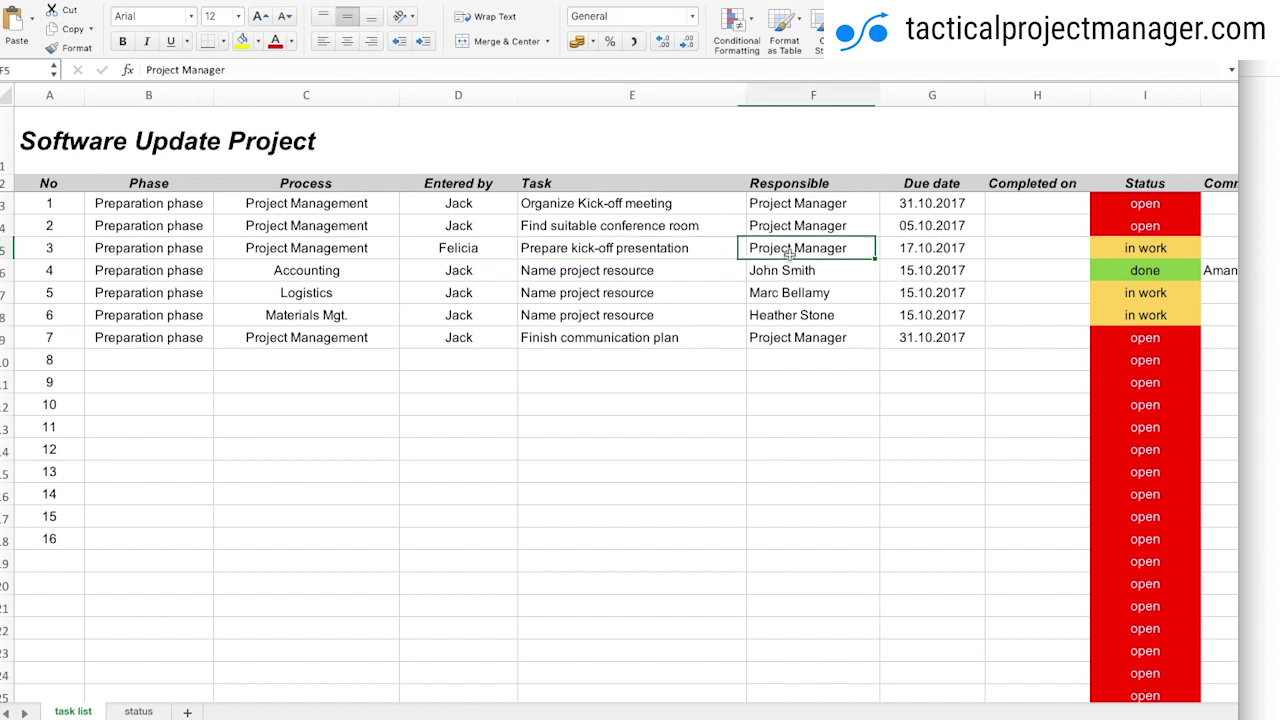
pyautogui.click(812, 204)
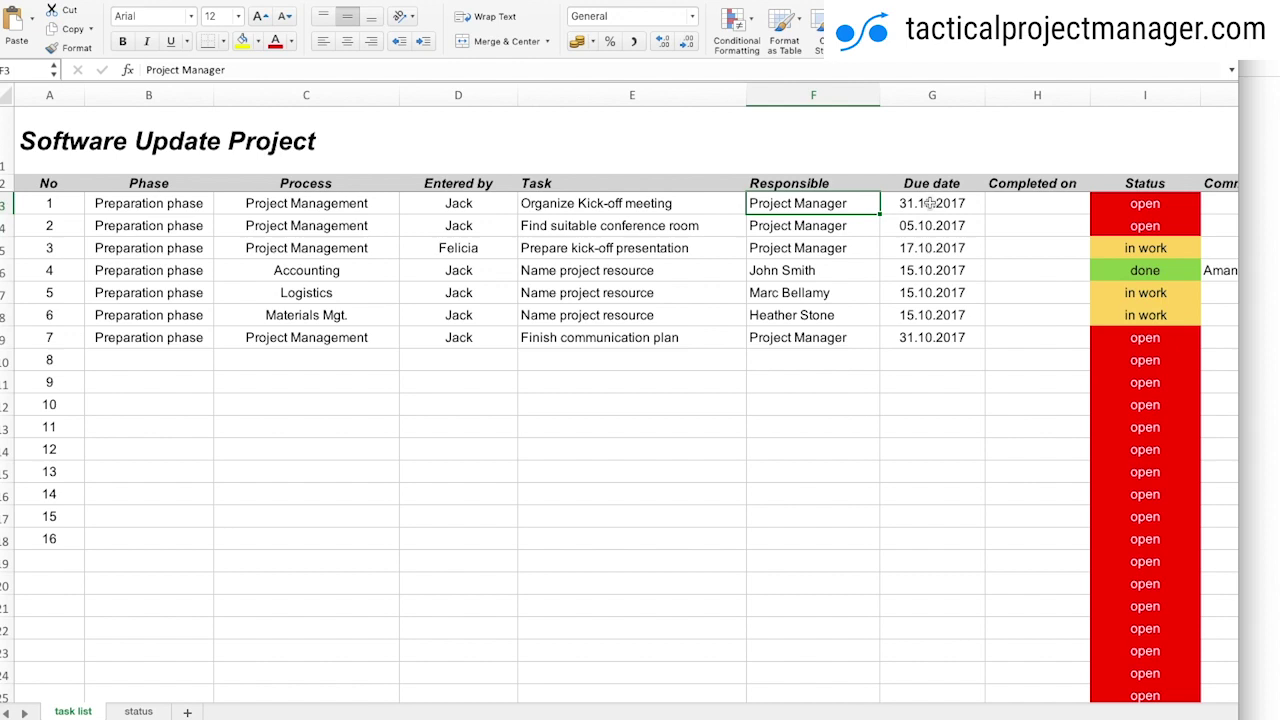
pyautogui.moveTo(1028, 206); pyautogui.dragTo(1012, 338)
pyautogui.moveTo(1014, 206); pyautogui.dragTo(1008, 331)
pyautogui.click(1033, 206)
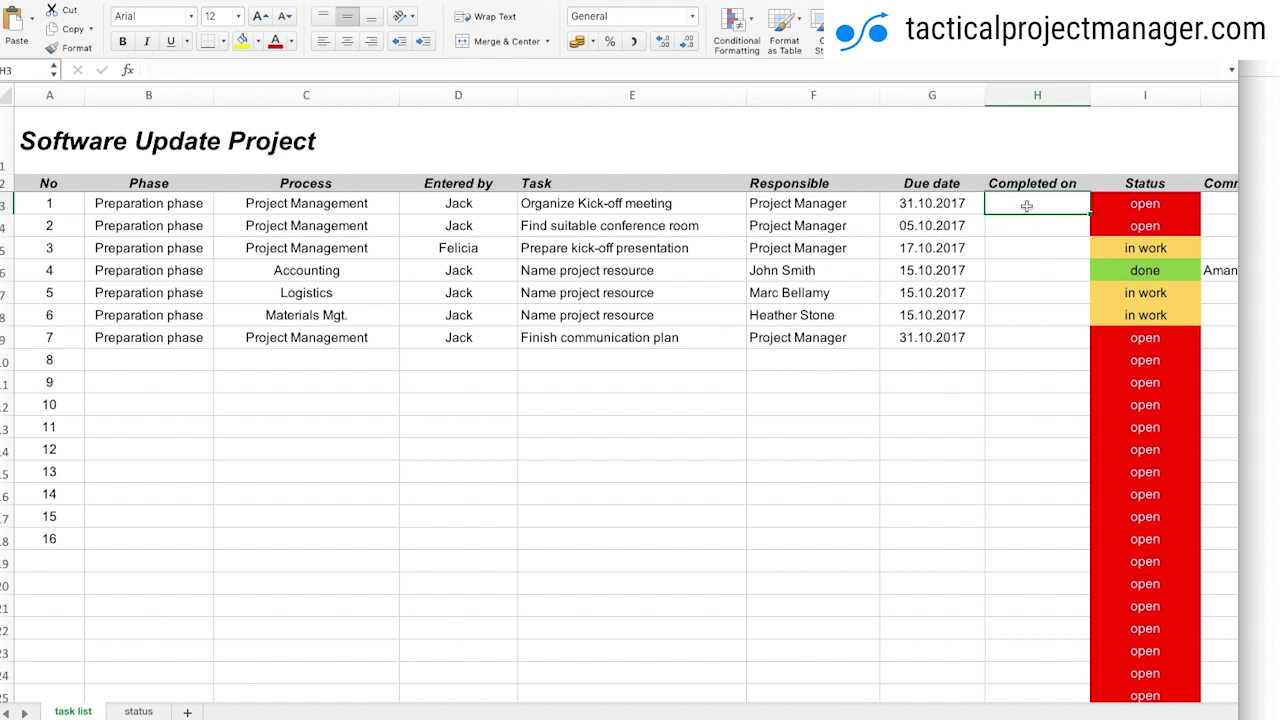
pyautogui.write('31.1')
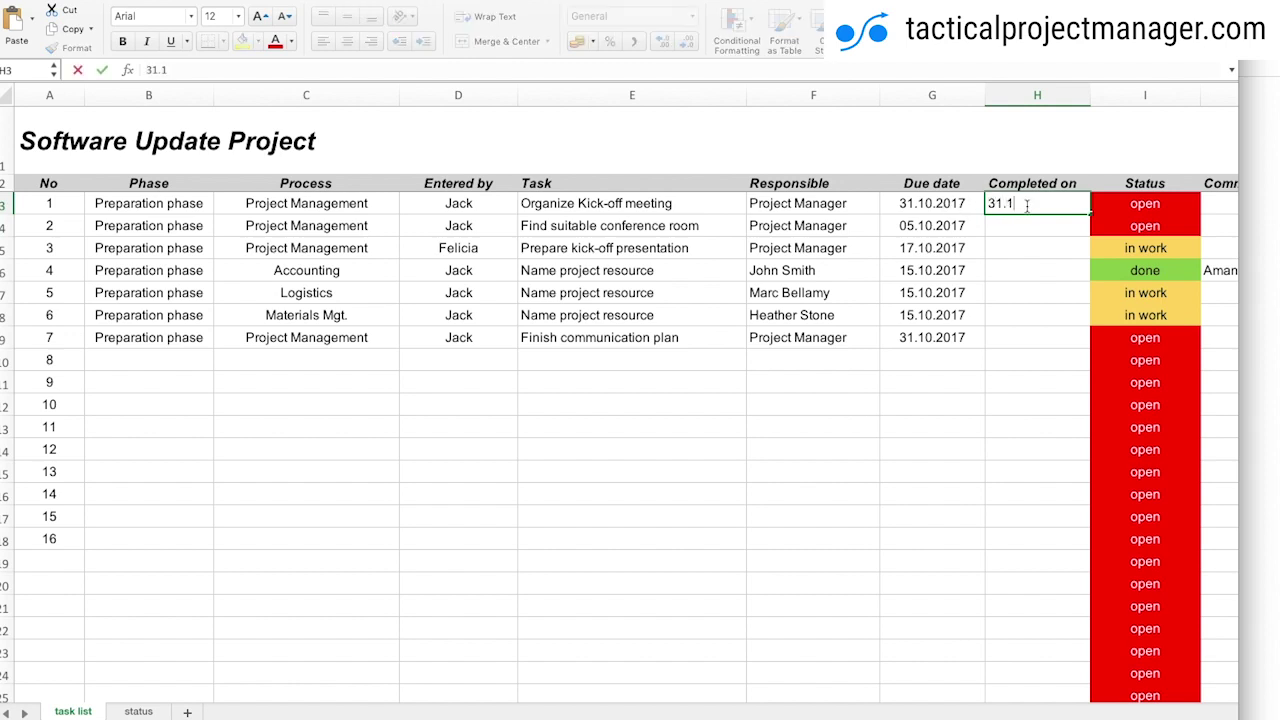
pyautogui.write('1.2017')
pyautogui.press('Return')
pyautogui.click(1027, 253)
pyautogui.click(1022, 205)
pyautogui.press('Delete')
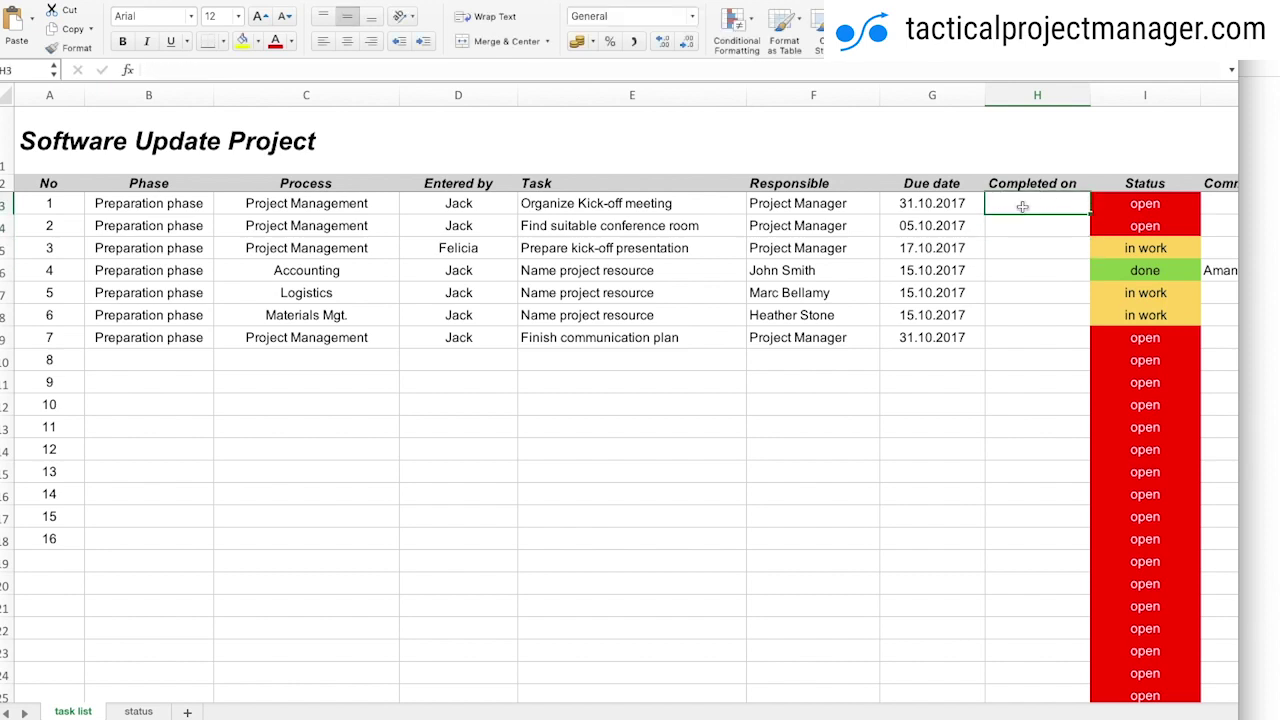
pyautogui.hscroll(1, 900, 238)
pyautogui.hscroll(3, 831, 250)
pyautogui.hscroll(3, 838, 258)
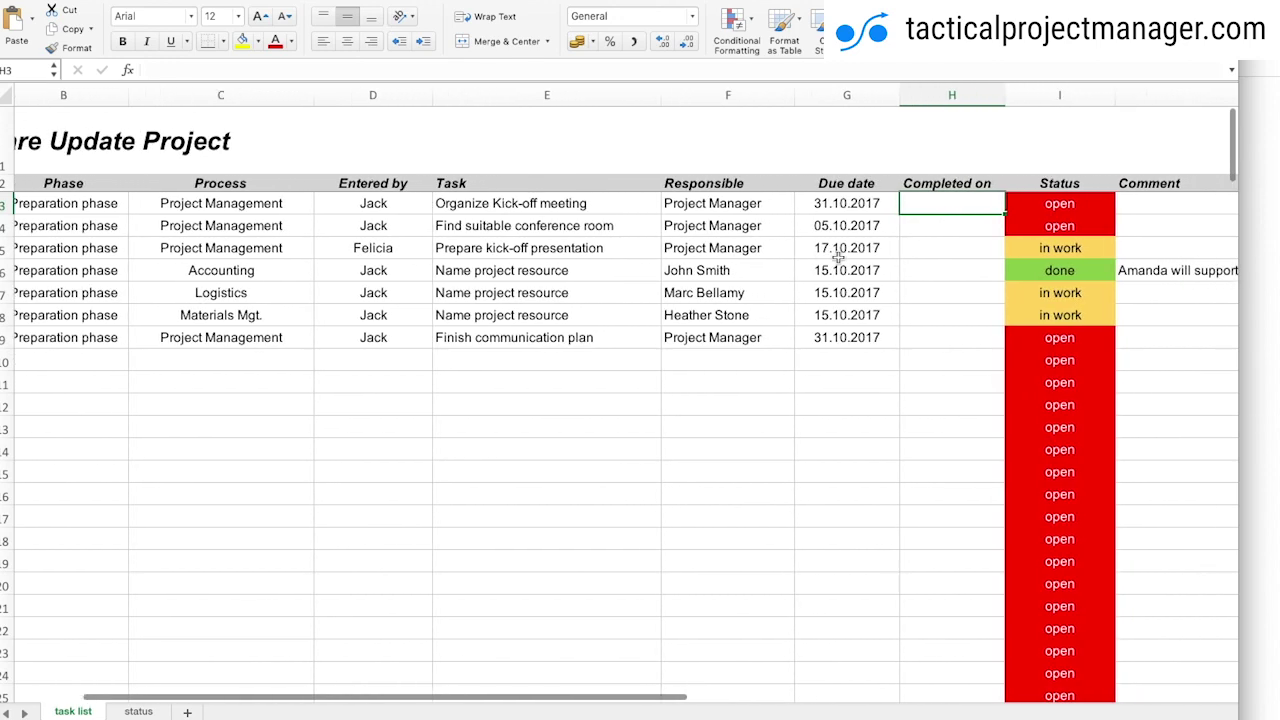
pyautogui.click(1076, 204)
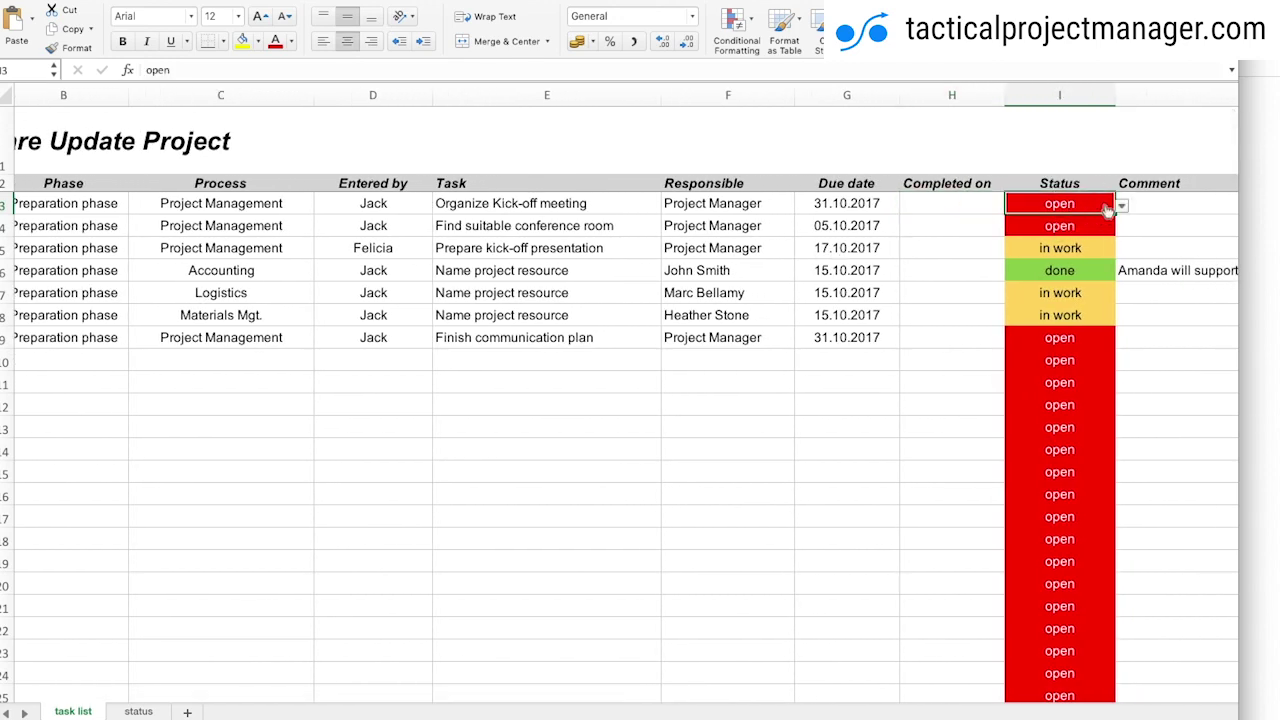
pyautogui.click(1122, 206)
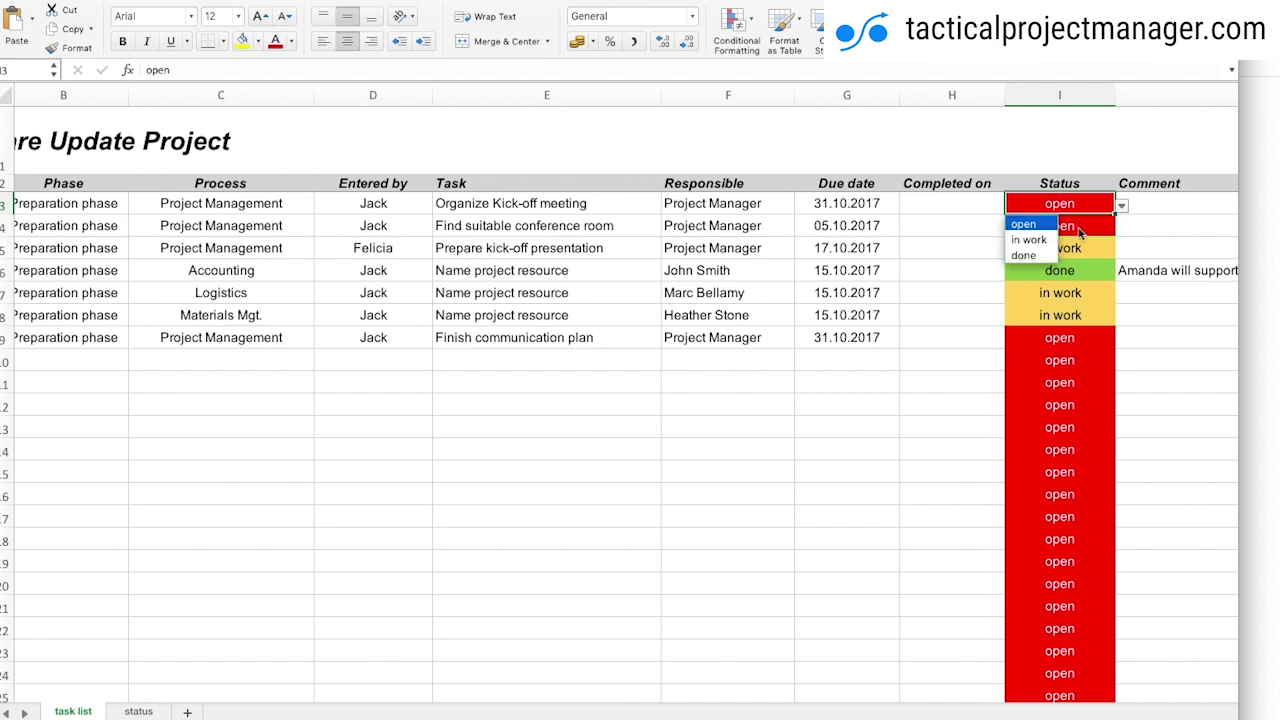
pyautogui.click(1035, 256)
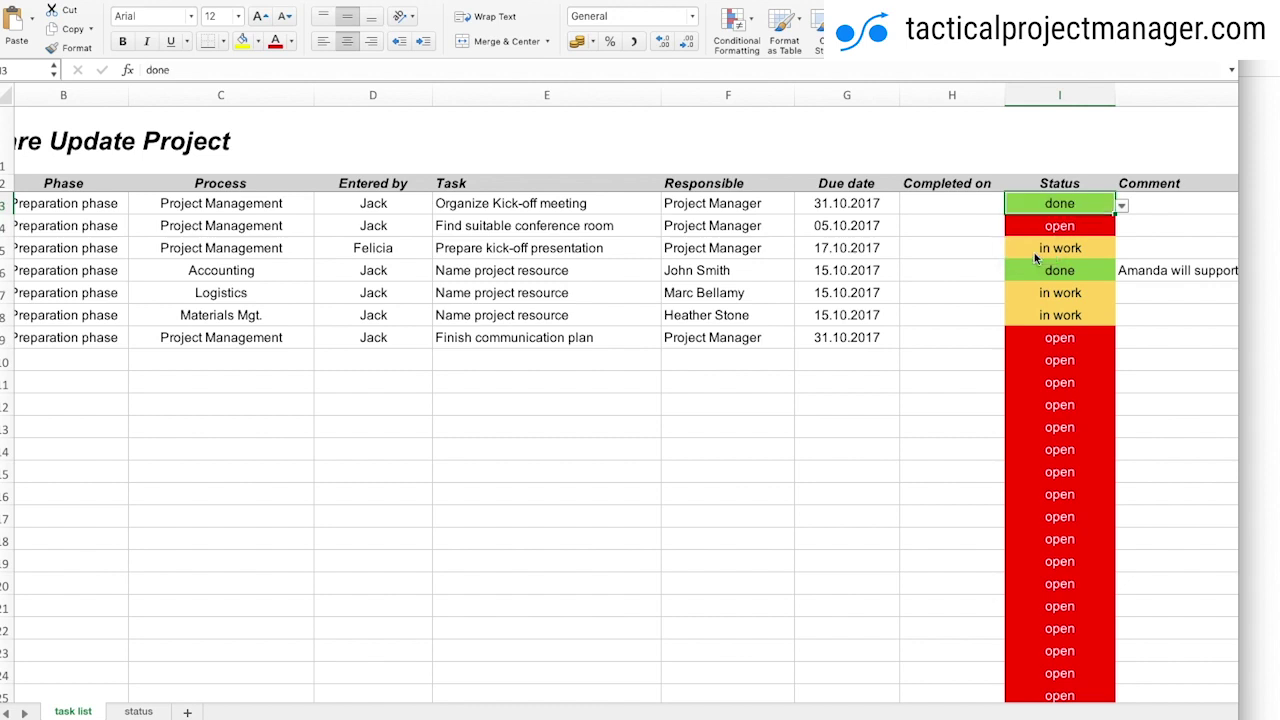
pyautogui.click(1124, 205)
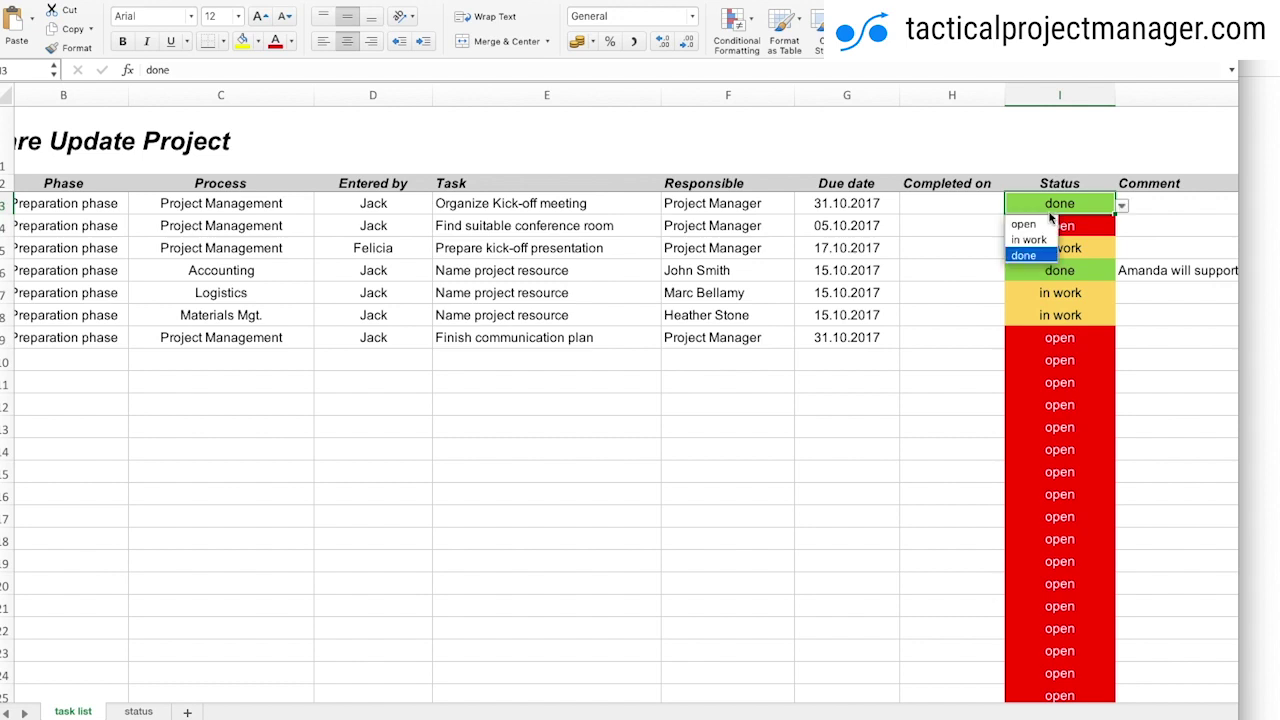
pyautogui.click(1058, 219)
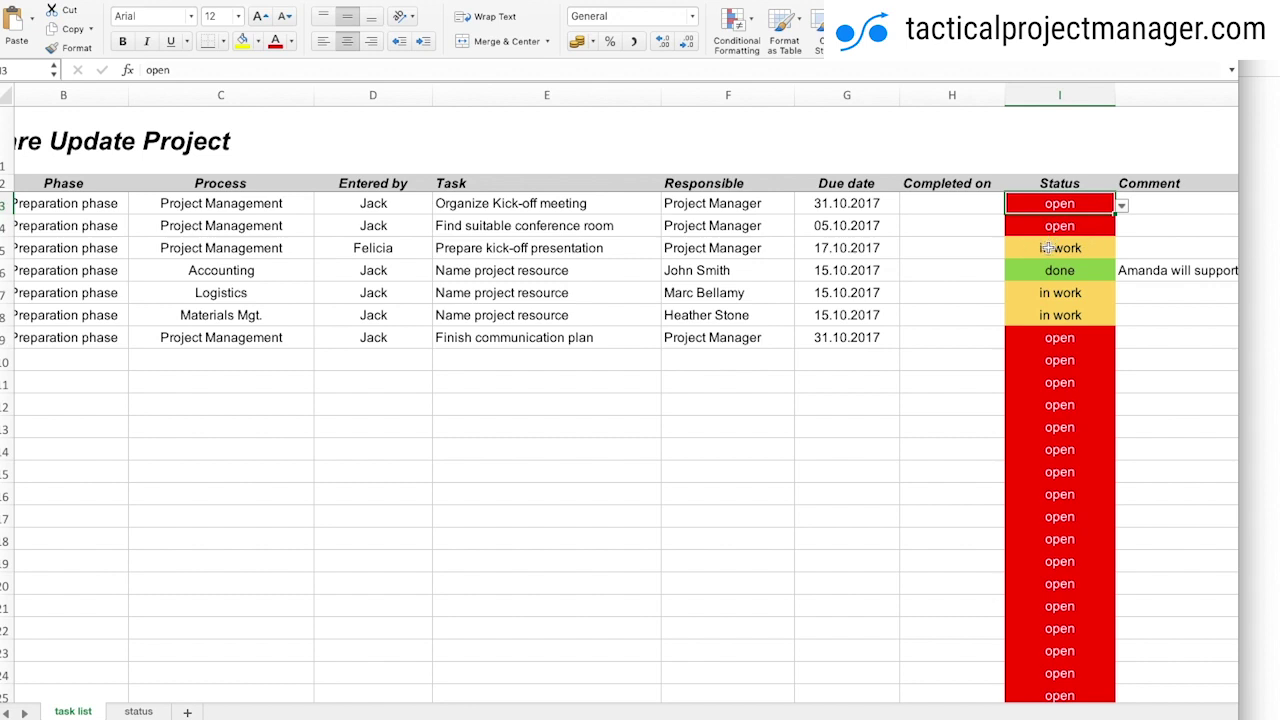
pyautogui.click(1047, 248)
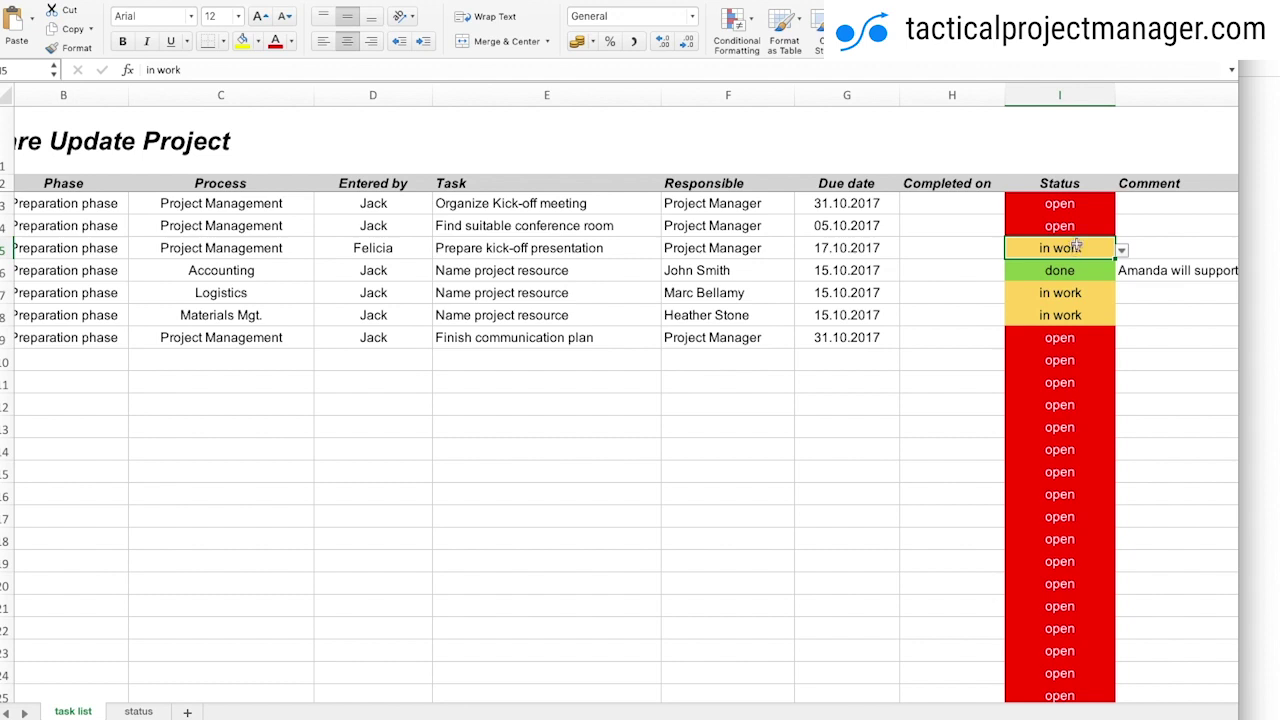
pyautogui.hscroll(4, 994, 281)
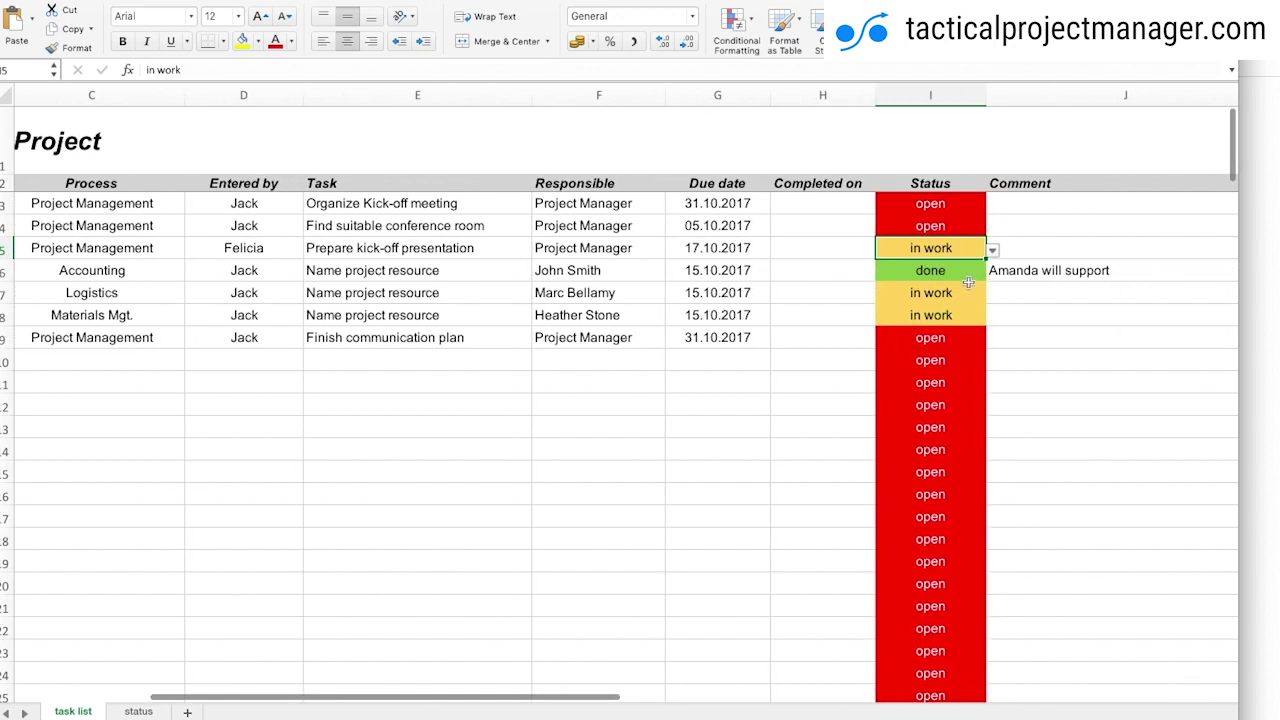
pyautogui.hscroll(1, 968, 282)
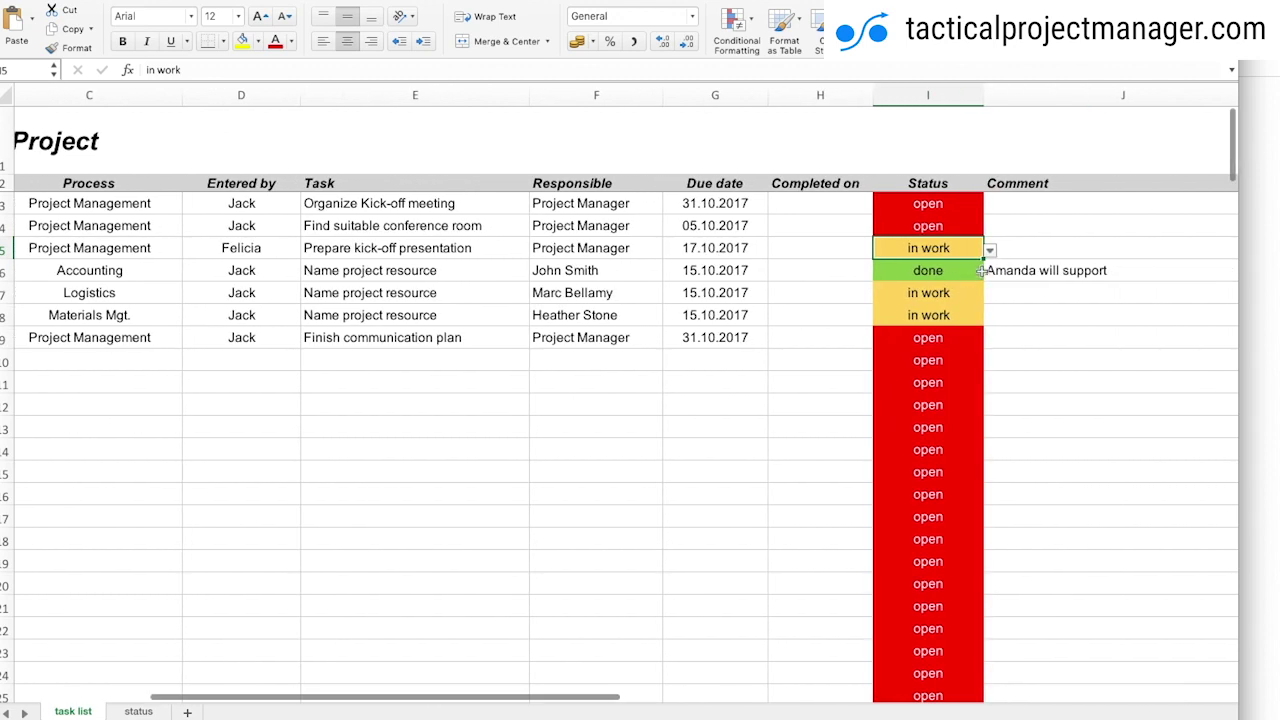
pyautogui.click(1042, 226)
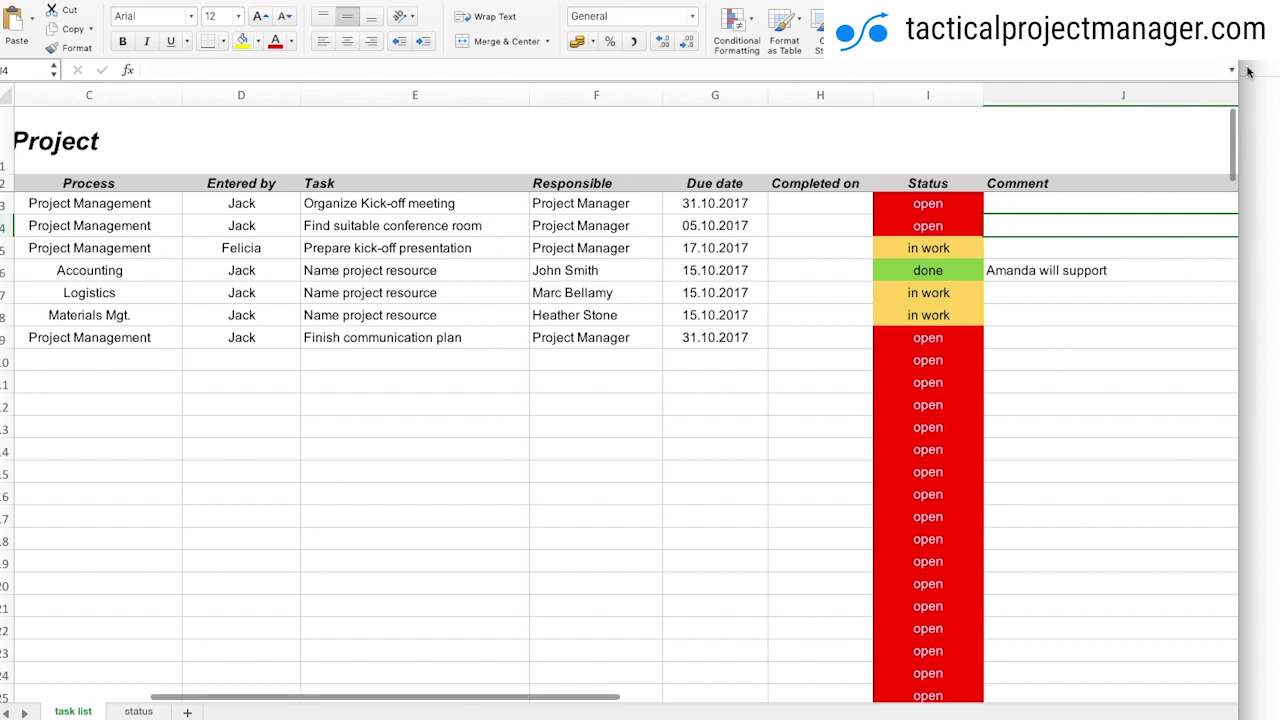
pyautogui.click(607, 313)
pyautogui.moveTo(500, 314); pyautogui.dragTo(625, 316)
pyautogui.click(625, 316)
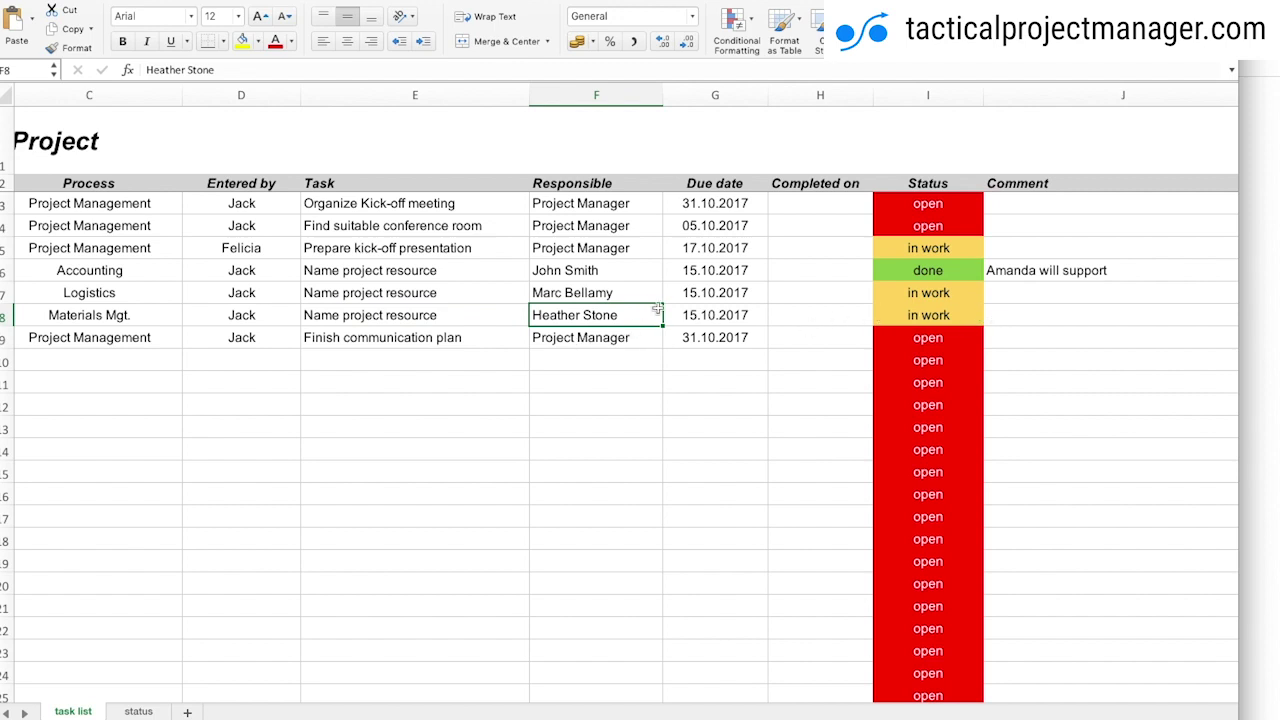
pyautogui.click(376, 314)
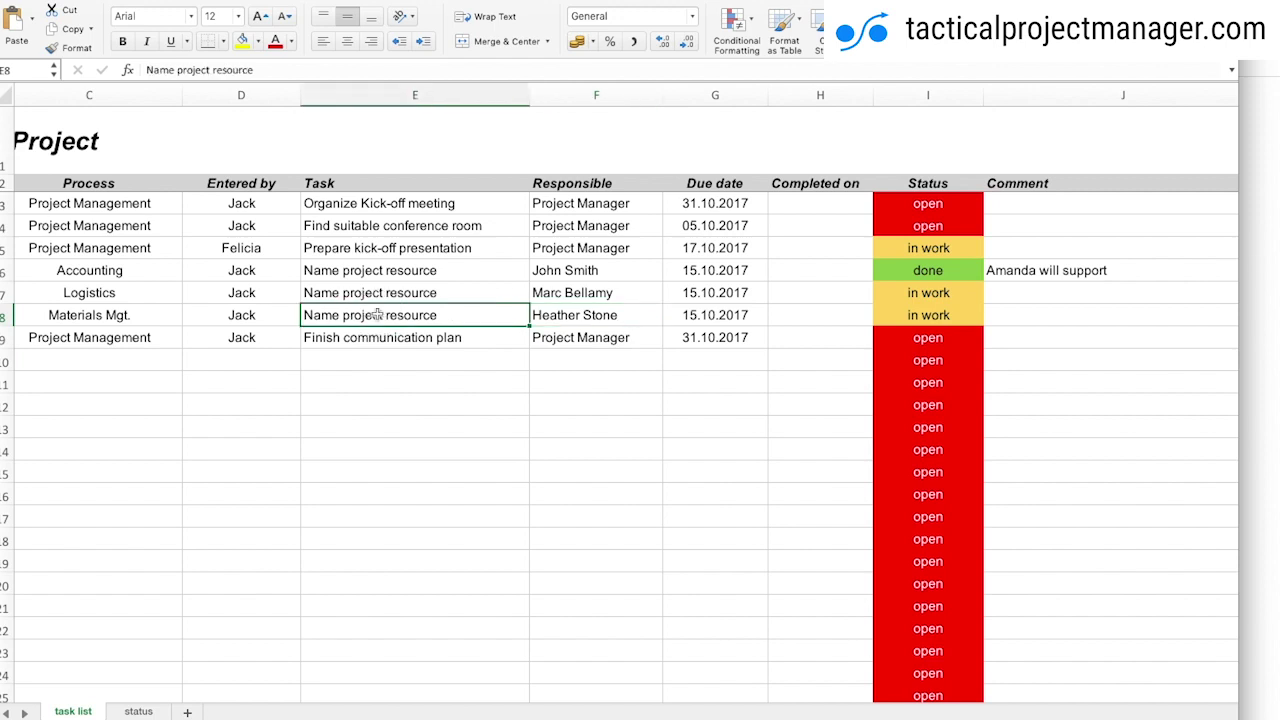
# Log a 29.11.2018 comment in J8: called the contact, who is looking for an external resource
pyautogui.doubleClick(1013, 318)
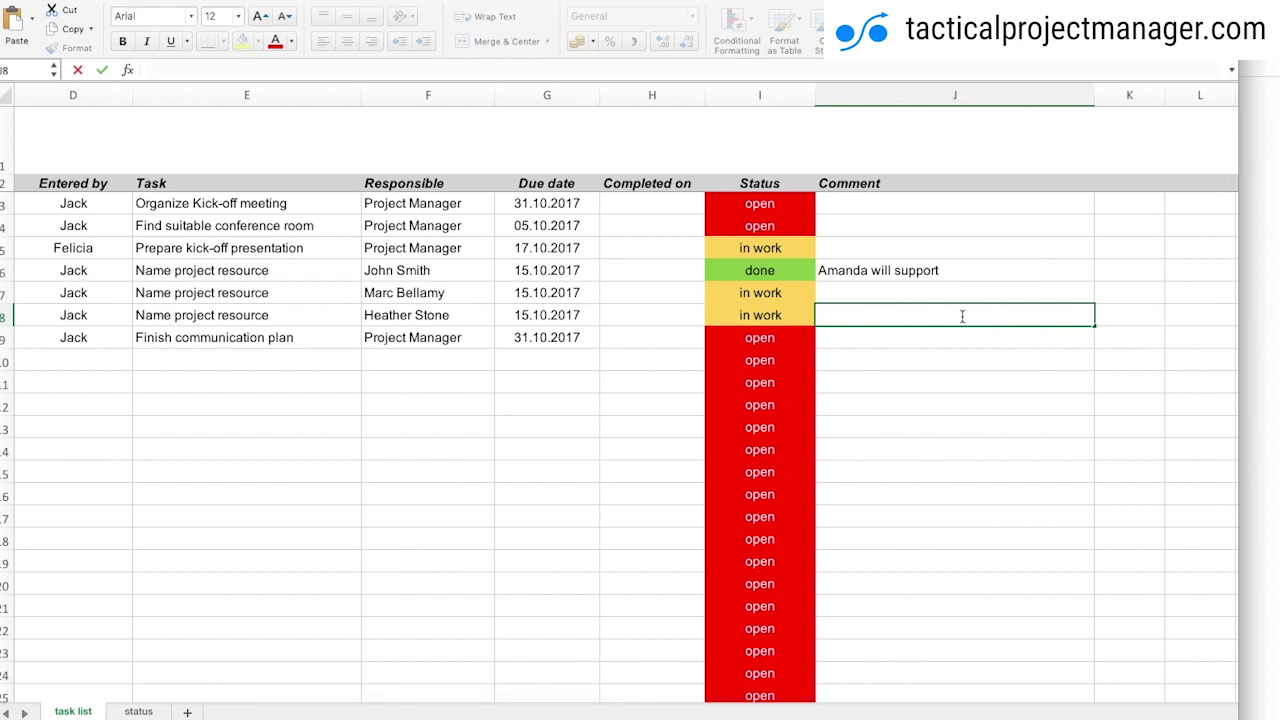
pyautogui.write('29.11.2018')
pyautogui.write(': Called up')
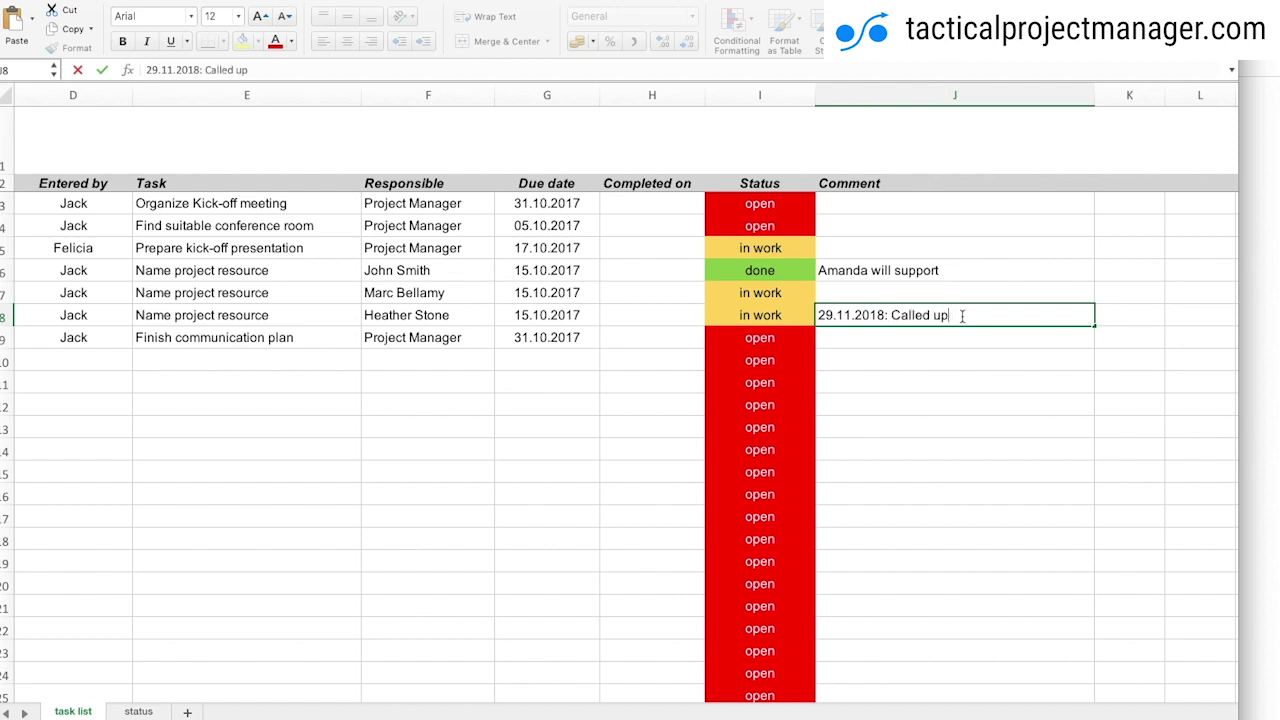
pyautogui.write(' Heather, they are looking for an extern')
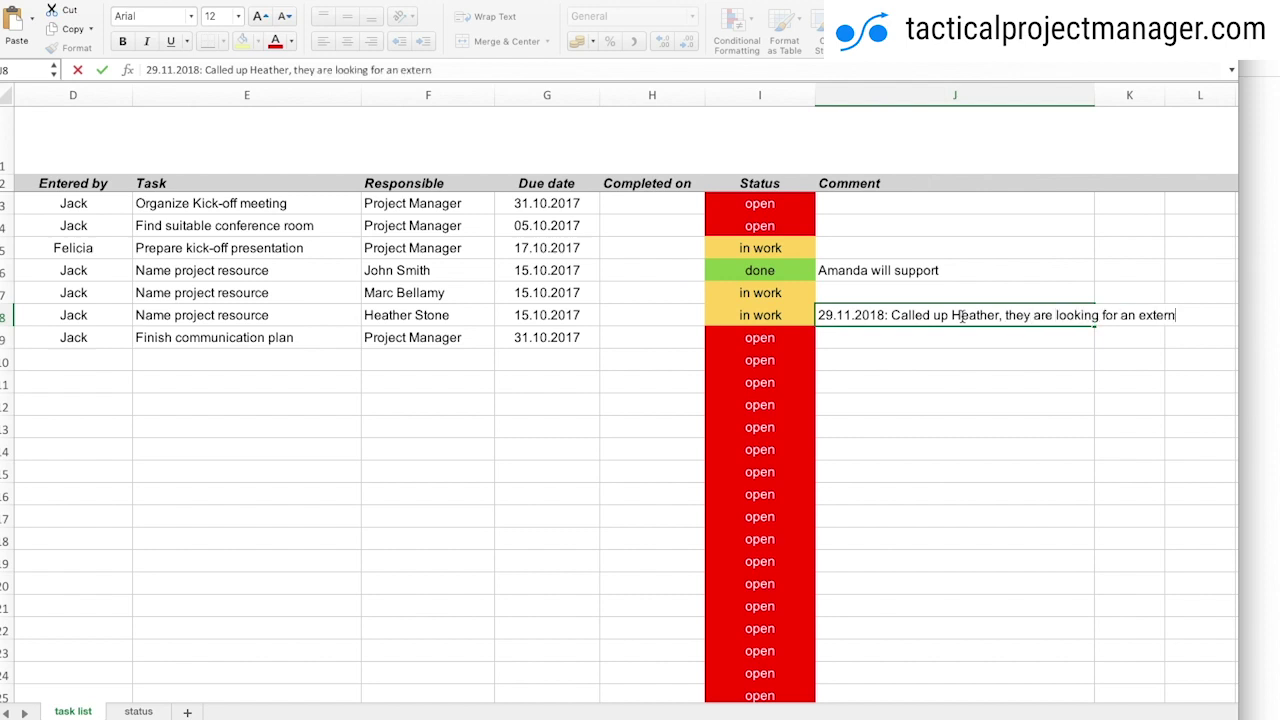
pyautogui.write('al resource')
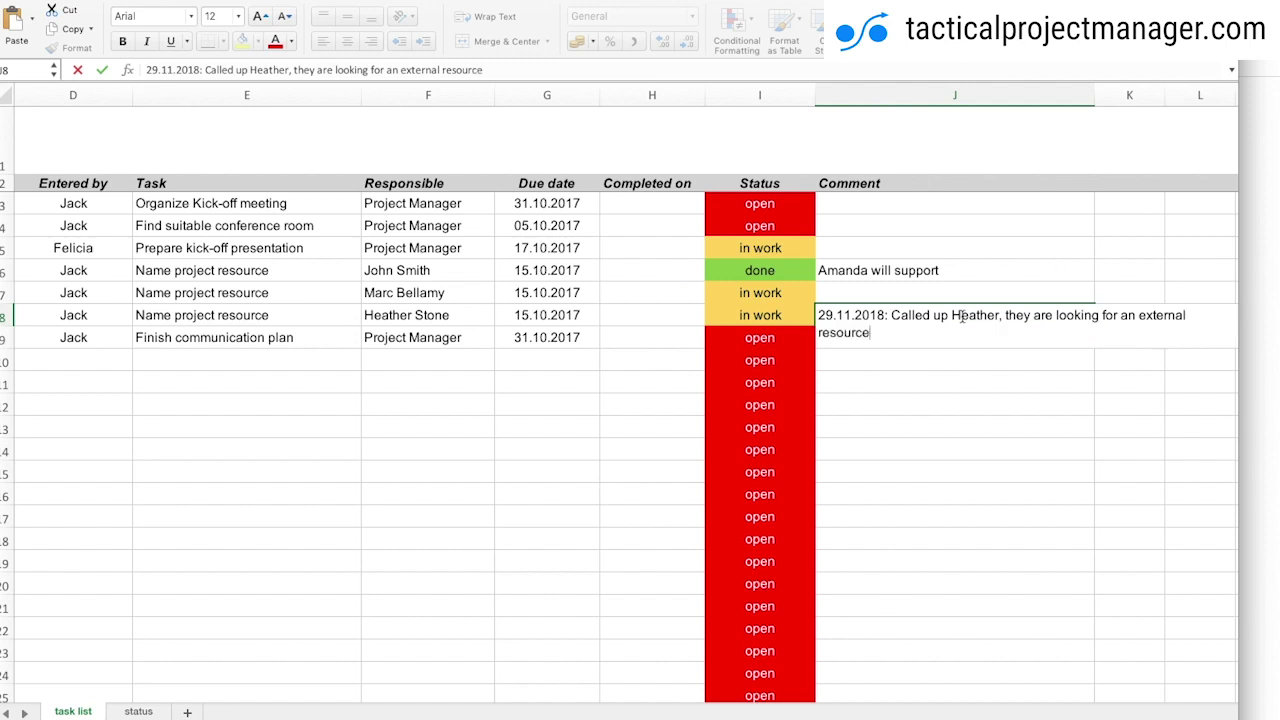
pyautogui.press('Return')
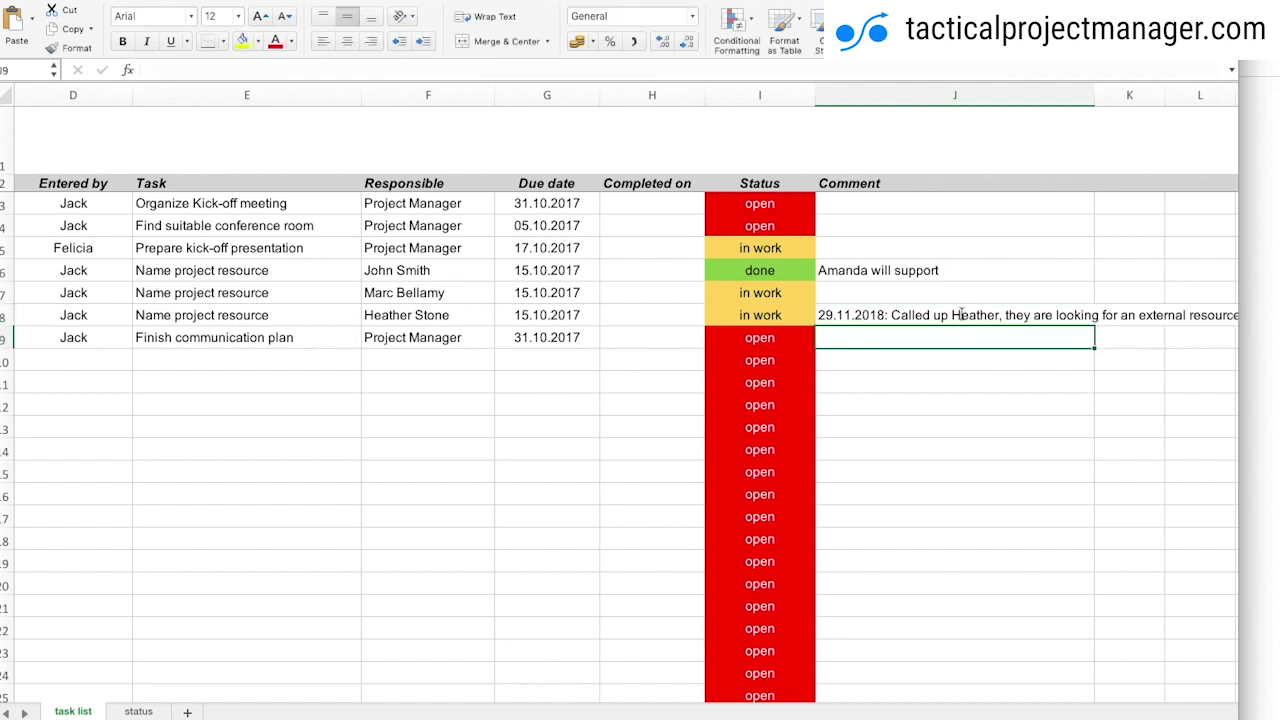
# Add a new line to J8's comment: '30.11.2018: External resource from POR Ltd. hired'
pyautogui.click(960, 316)
pyautogui.click(955, 336)
pyautogui.click(958, 312)
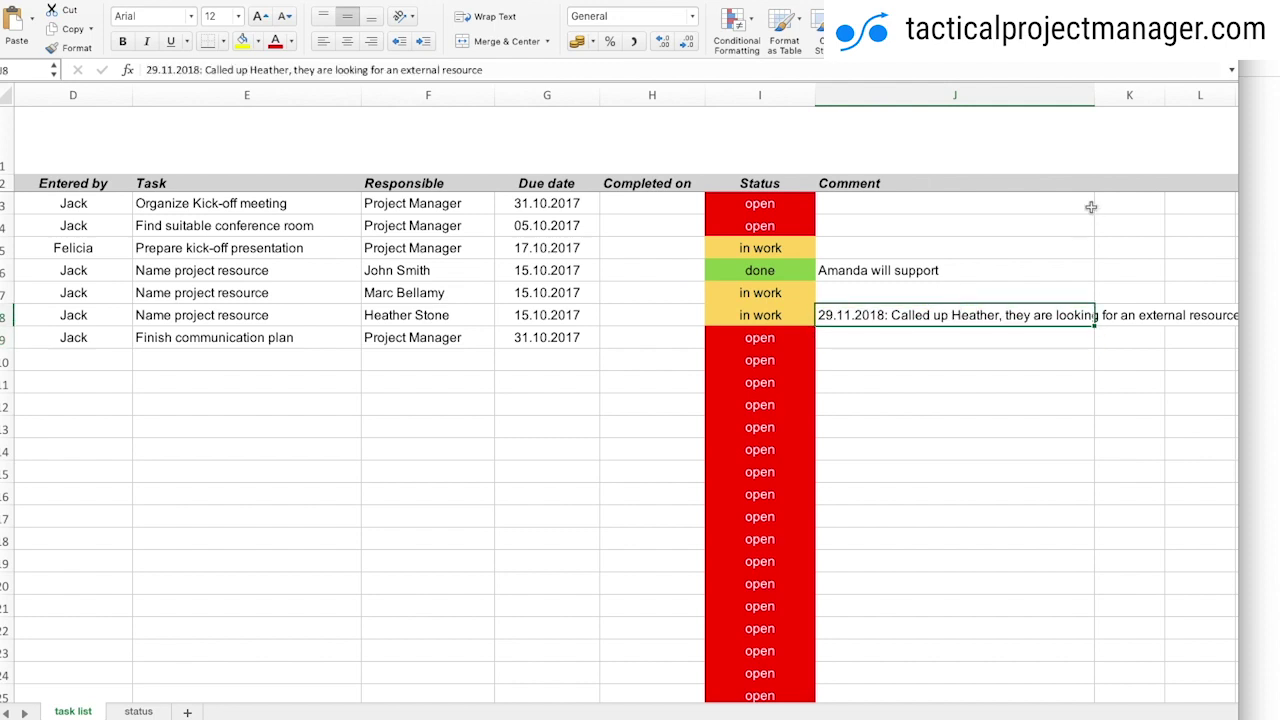
pyautogui.doubleClick(922, 316)
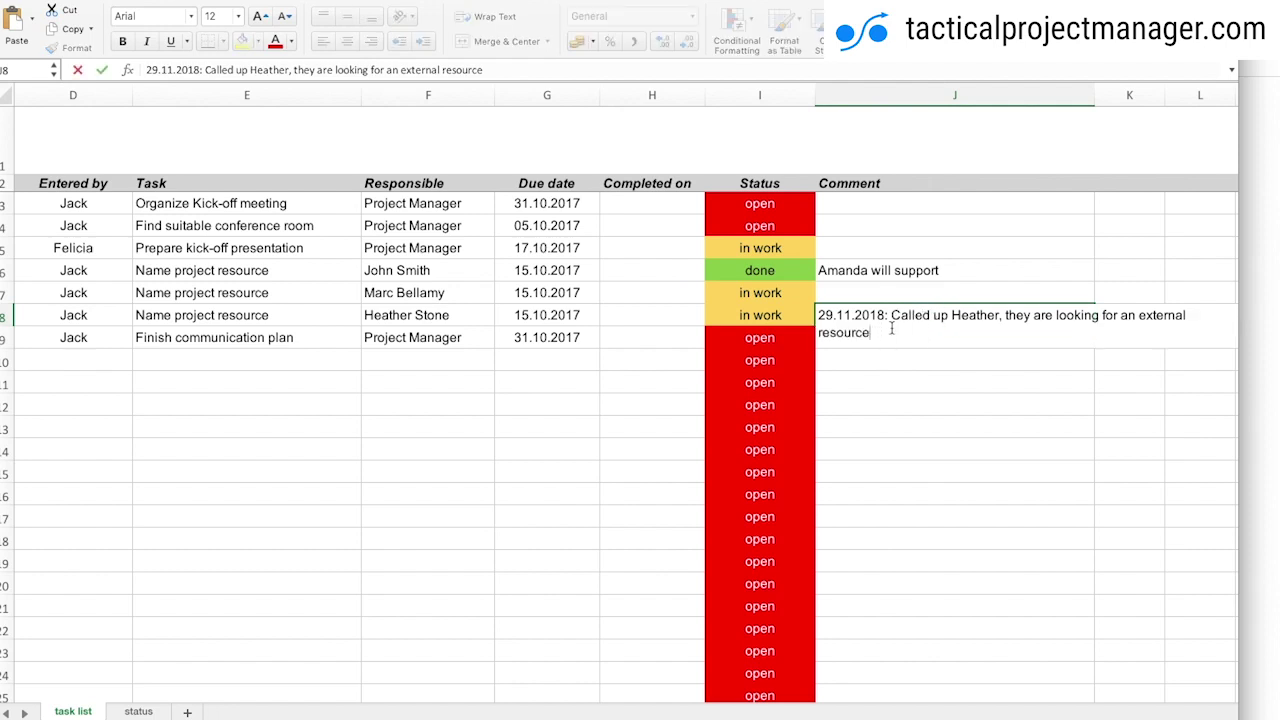
pyautogui.hotkey('alt', 'Return')
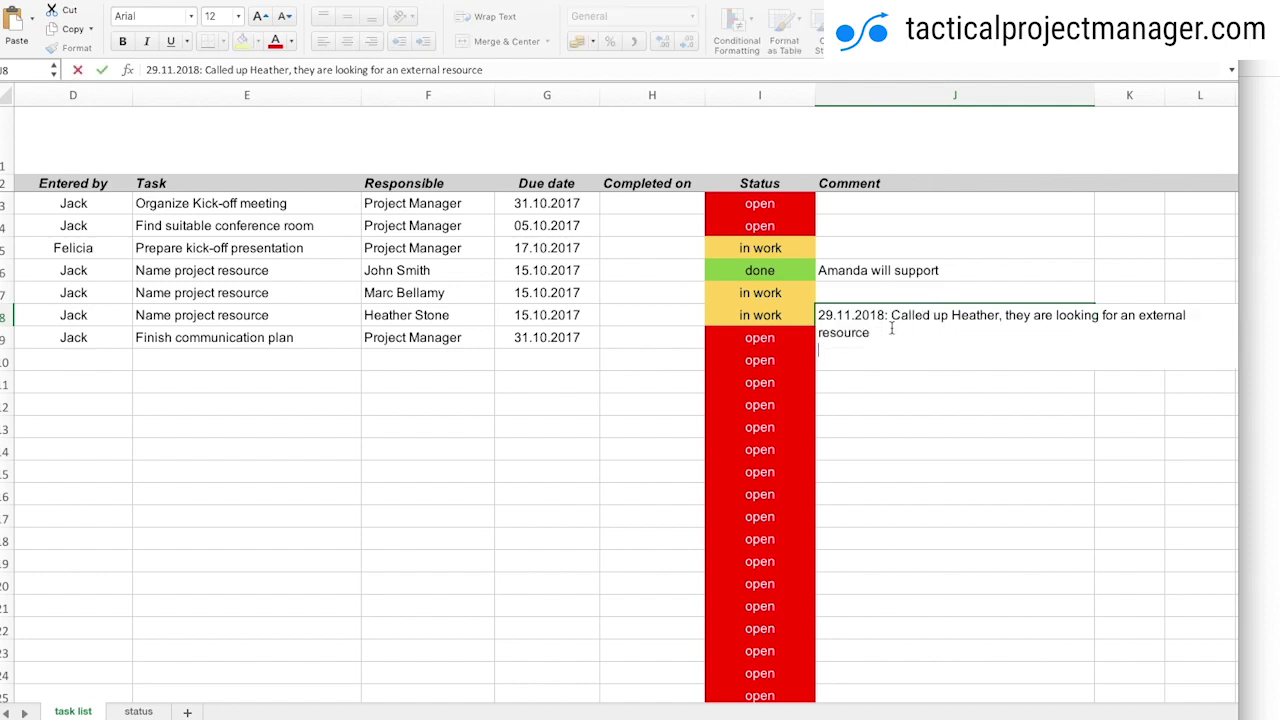
pyautogui.write('30.11.2018')
pyautogui.write(': External')
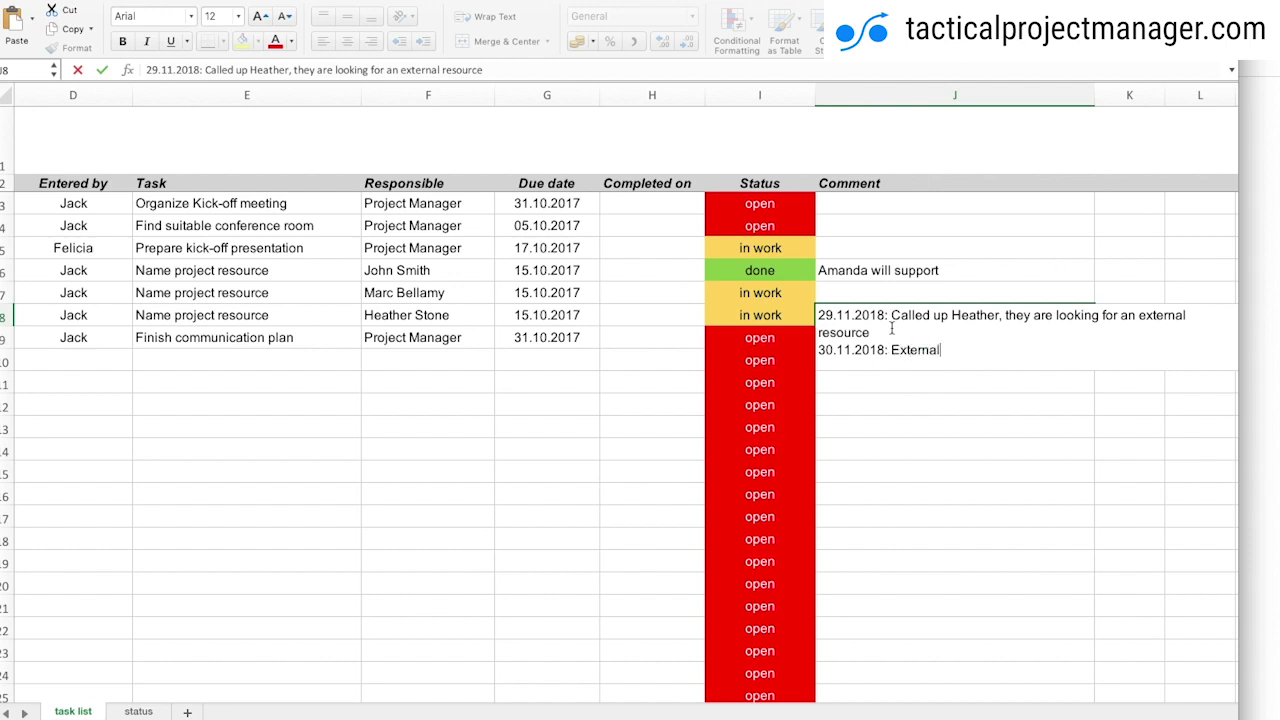
pyautogui.write(' resource from POR Ltd. hired')
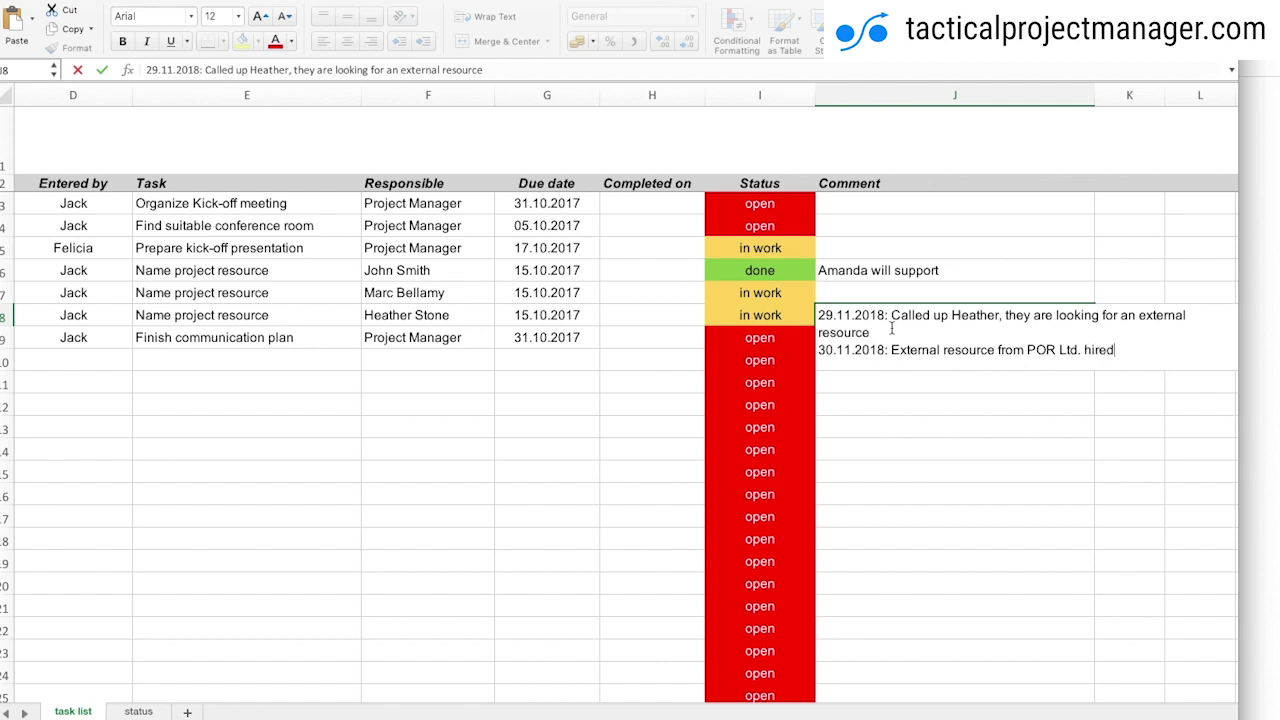
pyautogui.press('Return')
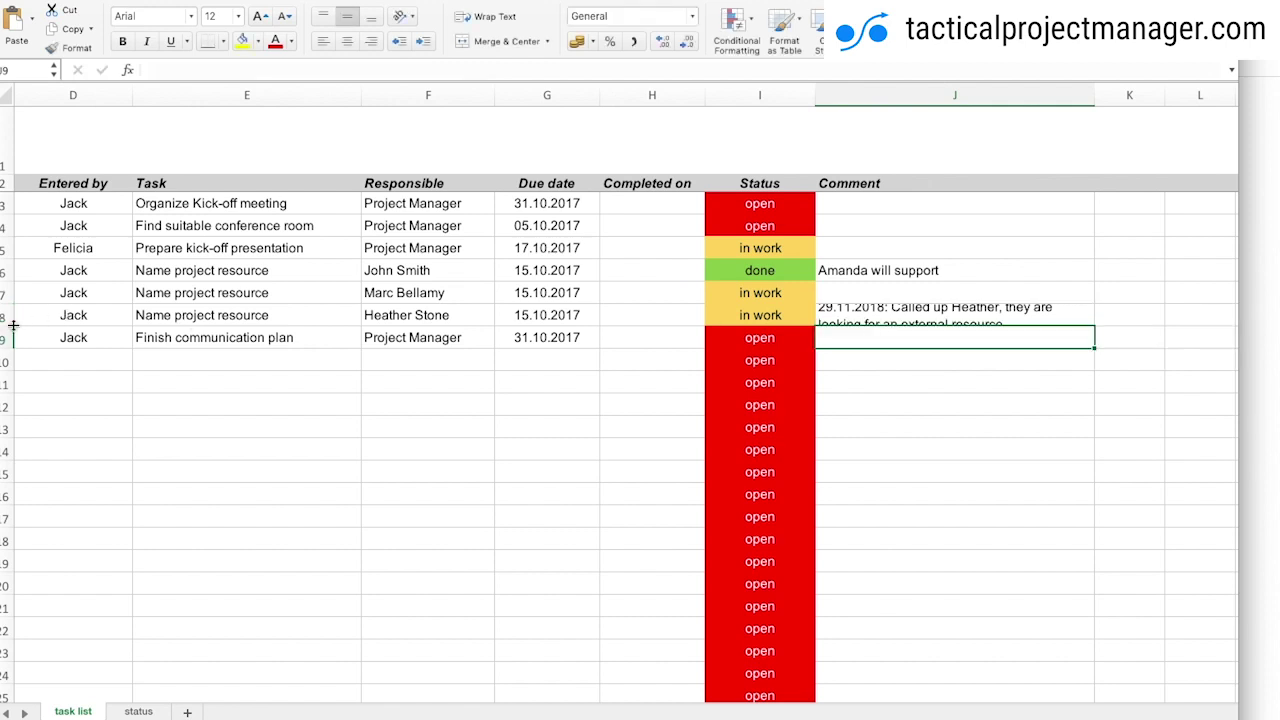
# Make row 8 tall enough to show the whole two-line comment
pyautogui.moveTo(14, 326); pyautogui.dragTo(14, 369)
pyautogui.click(966, 337)
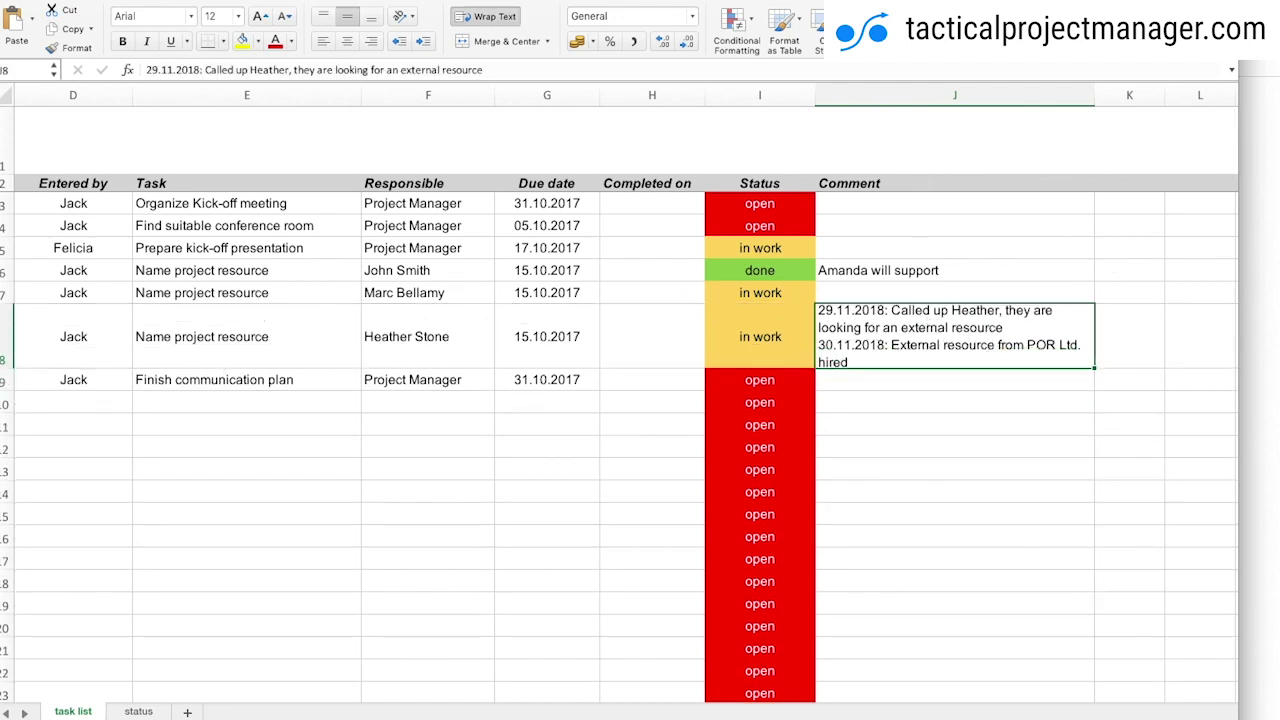
pyautogui.moveTo(3, 368); pyautogui.dragTo(14, 379)
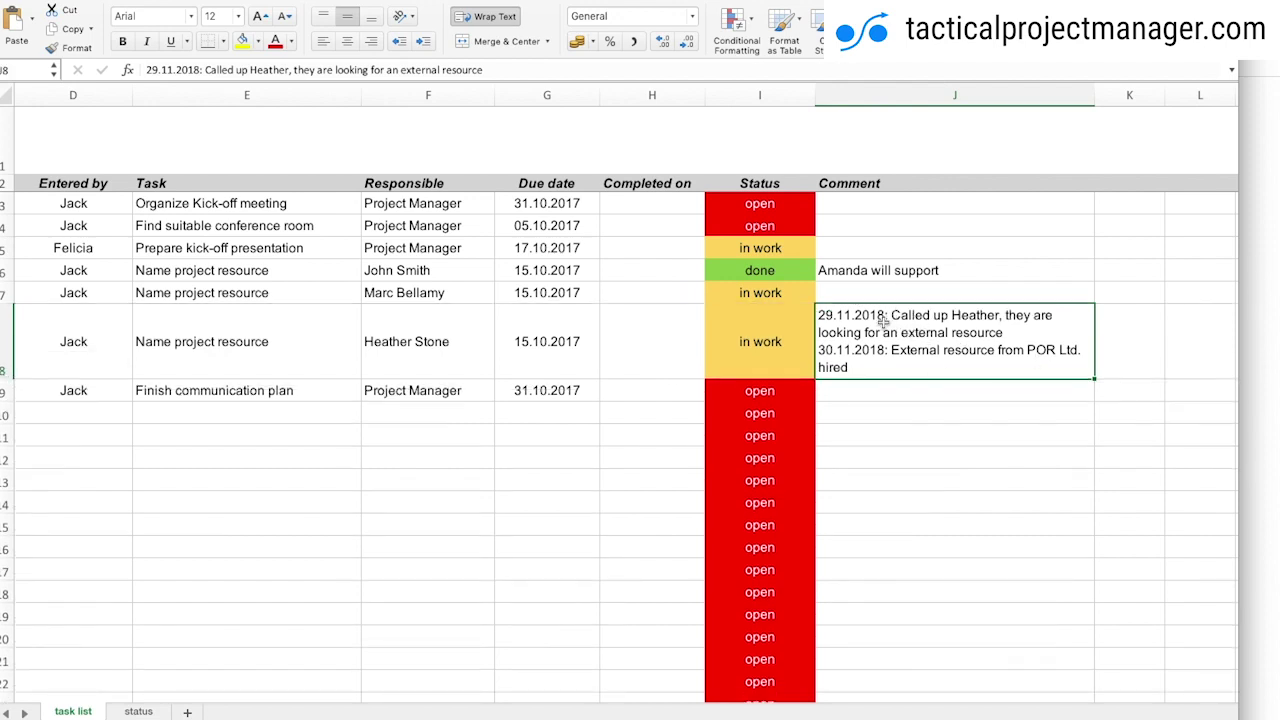
# Set task 6's status in I8 to done so the row turns green
pyautogui.click(766, 343)
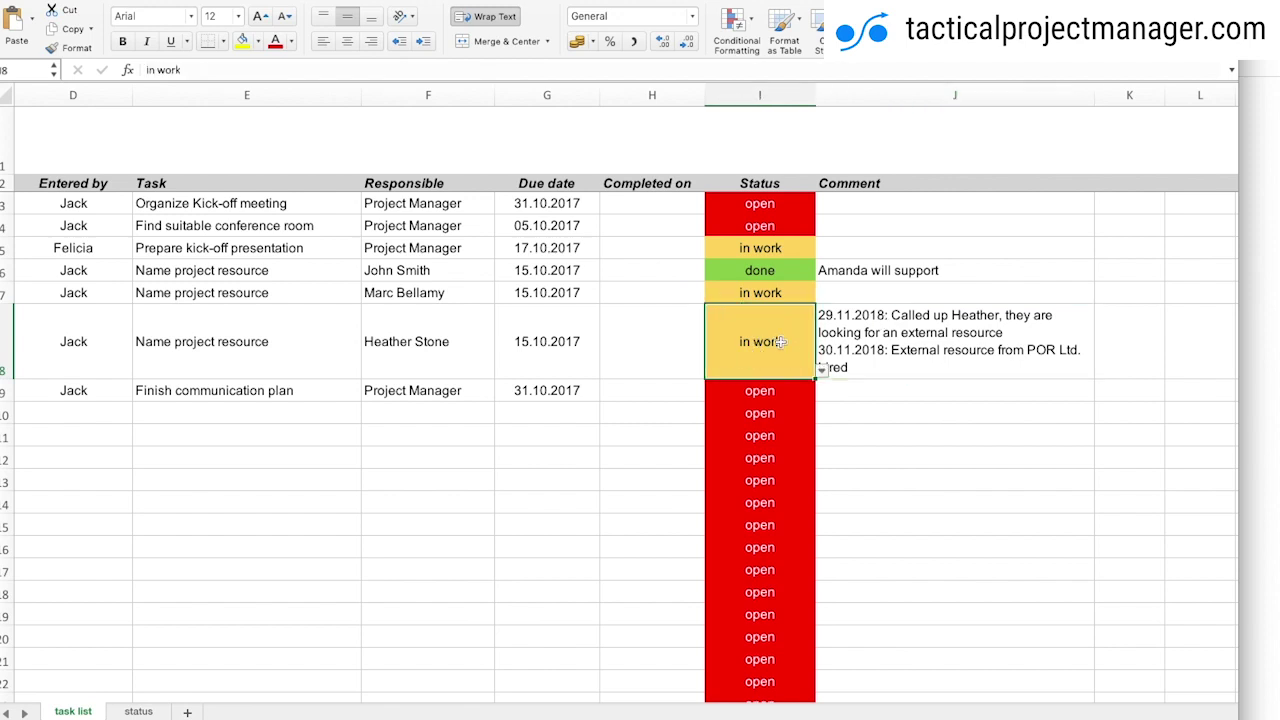
pyautogui.click(821, 370)
pyautogui.click(726, 421)
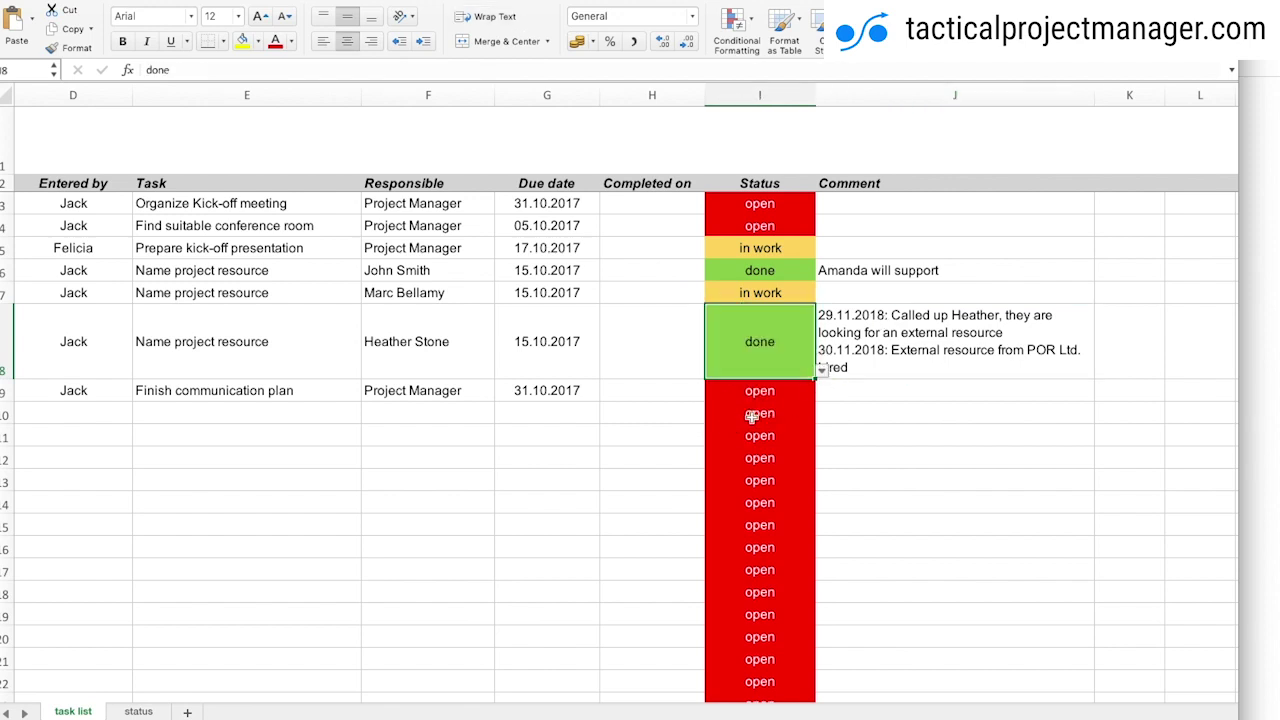
pyautogui.click(856, 367)
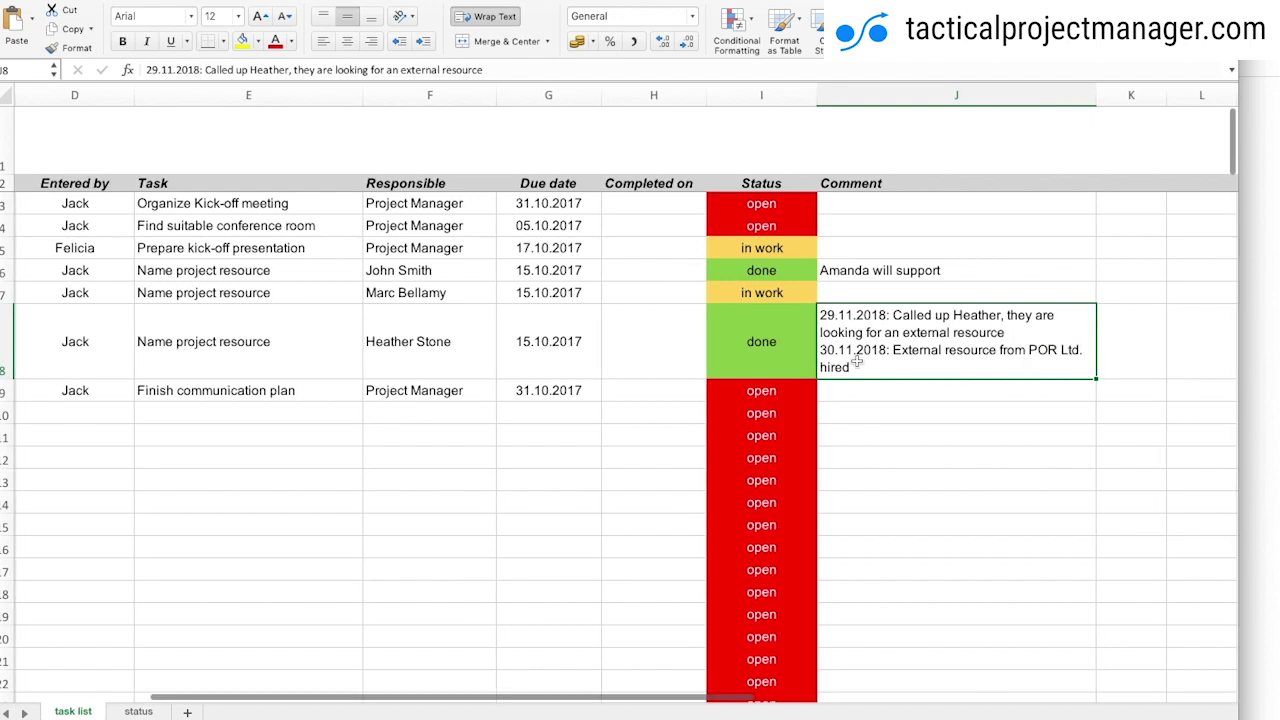
# Scroll back left to column A to show the title and the No, Phase and Process columns
pyautogui.hscroll(-2, 857, 361)
pyautogui.hscroll(-5, 857, 361)
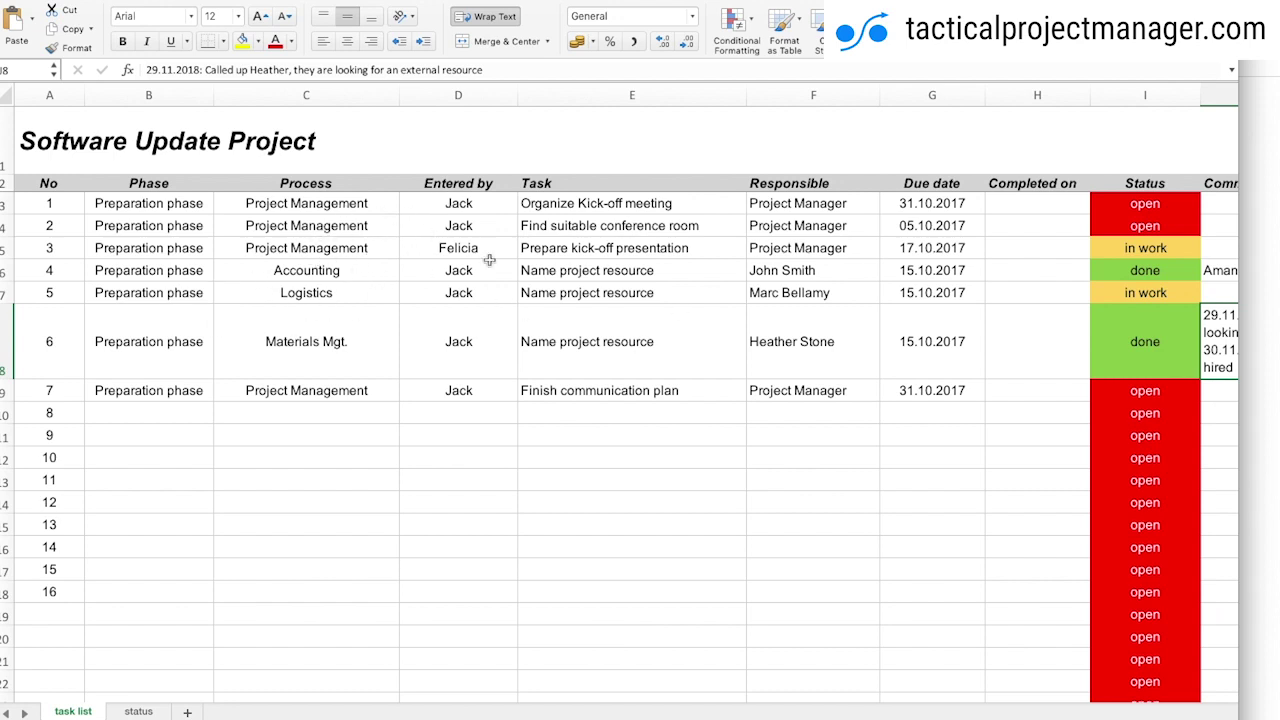
pyautogui.click(324, 294)
pyautogui.click(10, 292)
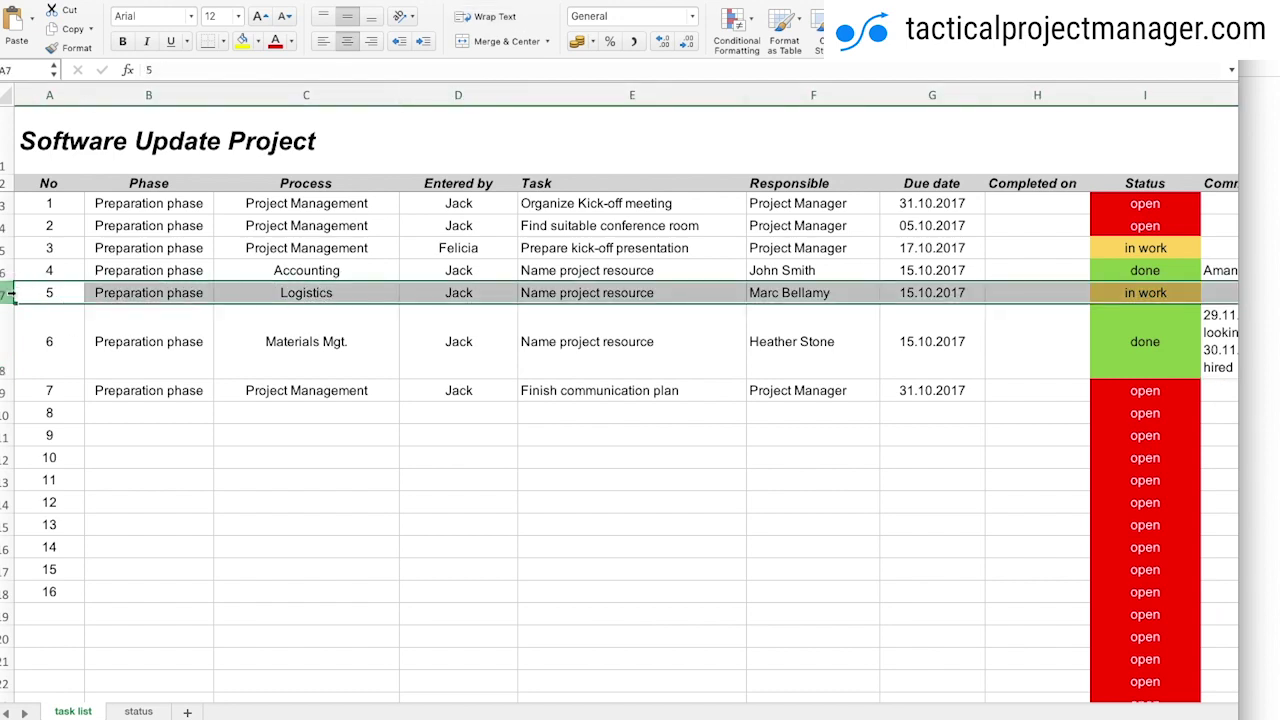
pyautogui.click(436, 298)
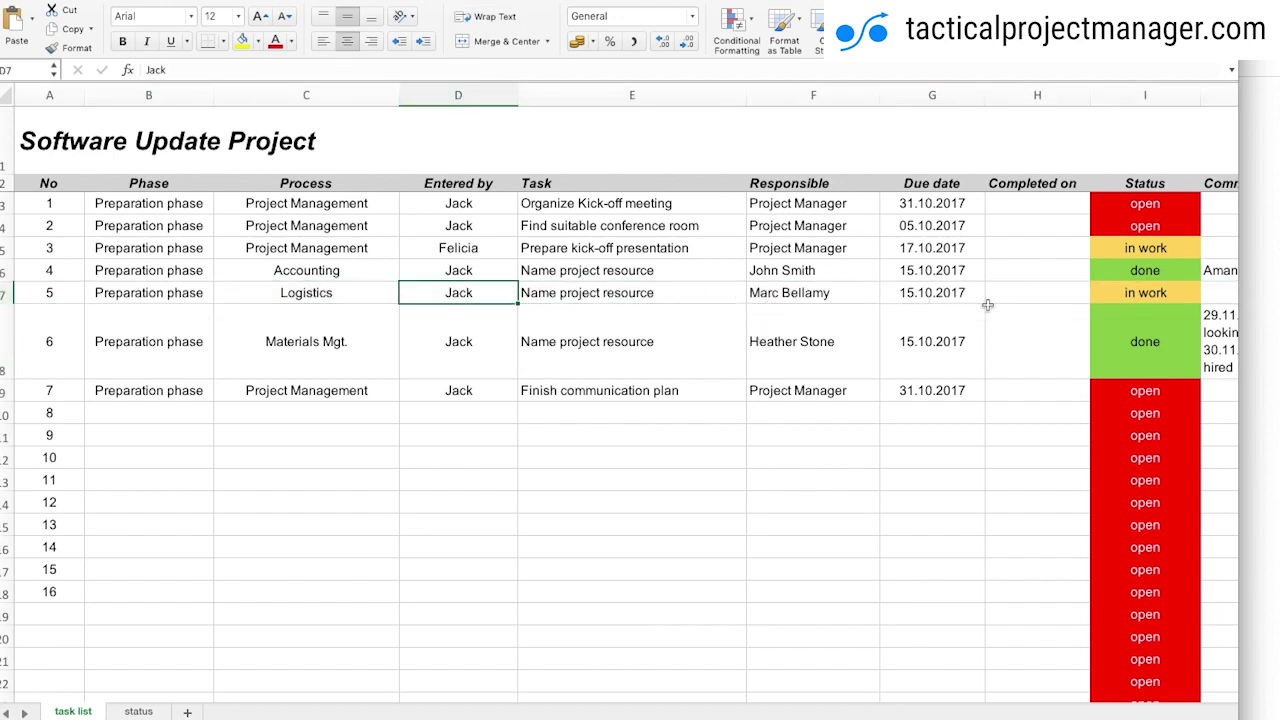